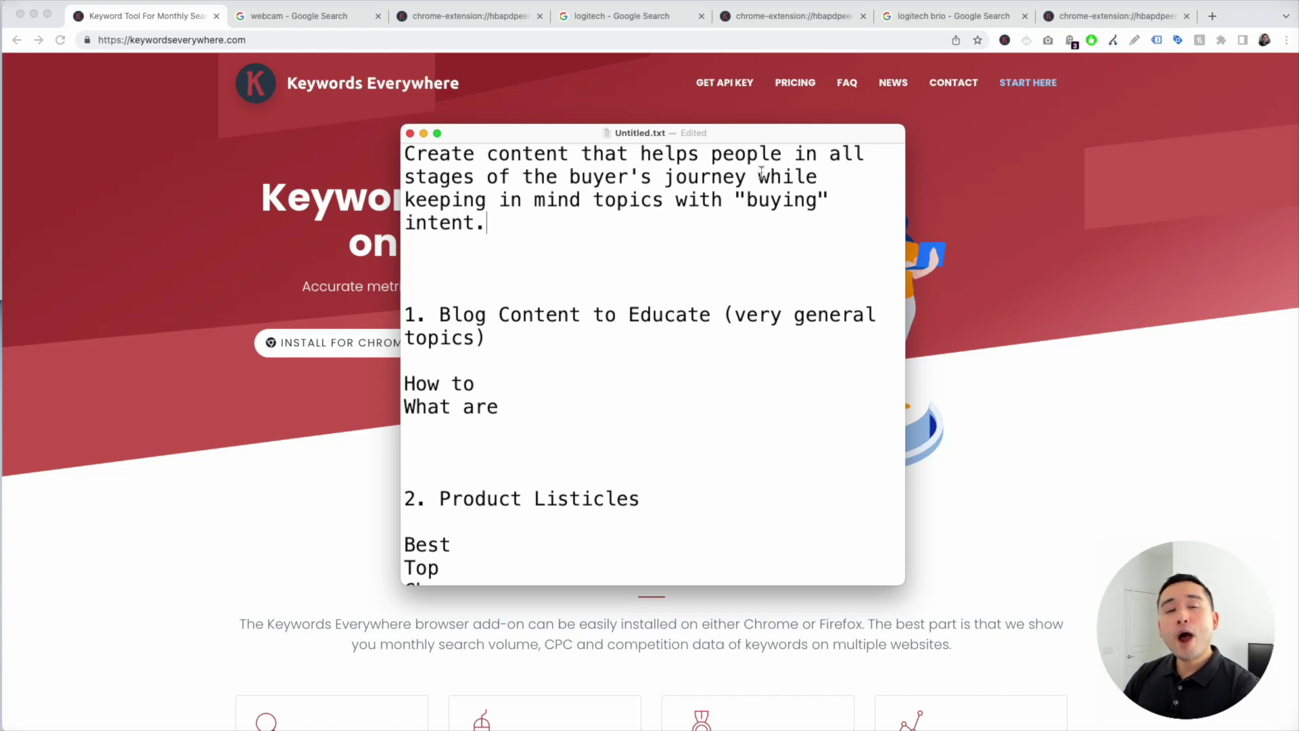
- Highlight the buying-intent, 'Blog Content to Educate' and buyer's journey phrases in the notes, then return to the browser
left_click_drag(745, 199, 803, 222)
left_click(803, 222)
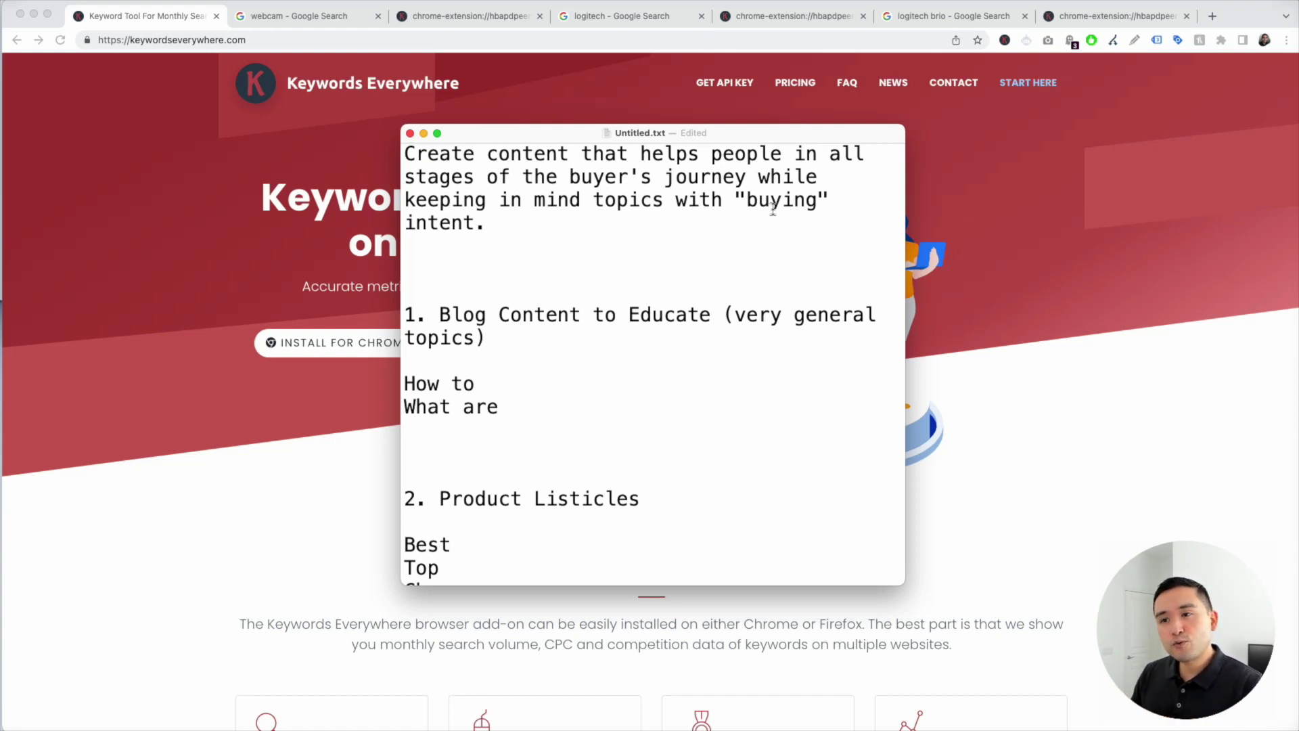
scroll(778, 230, "up", 1)
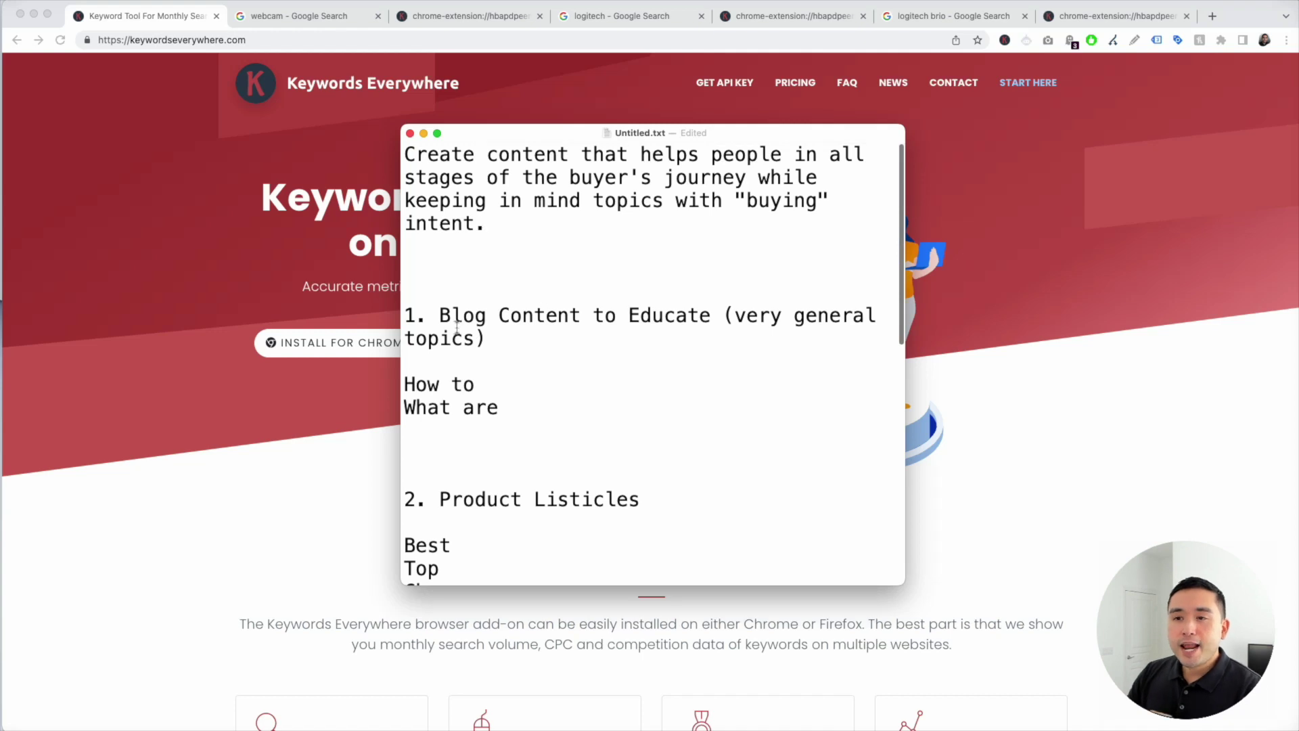
left_click_drag(440, 315, 805, 332)
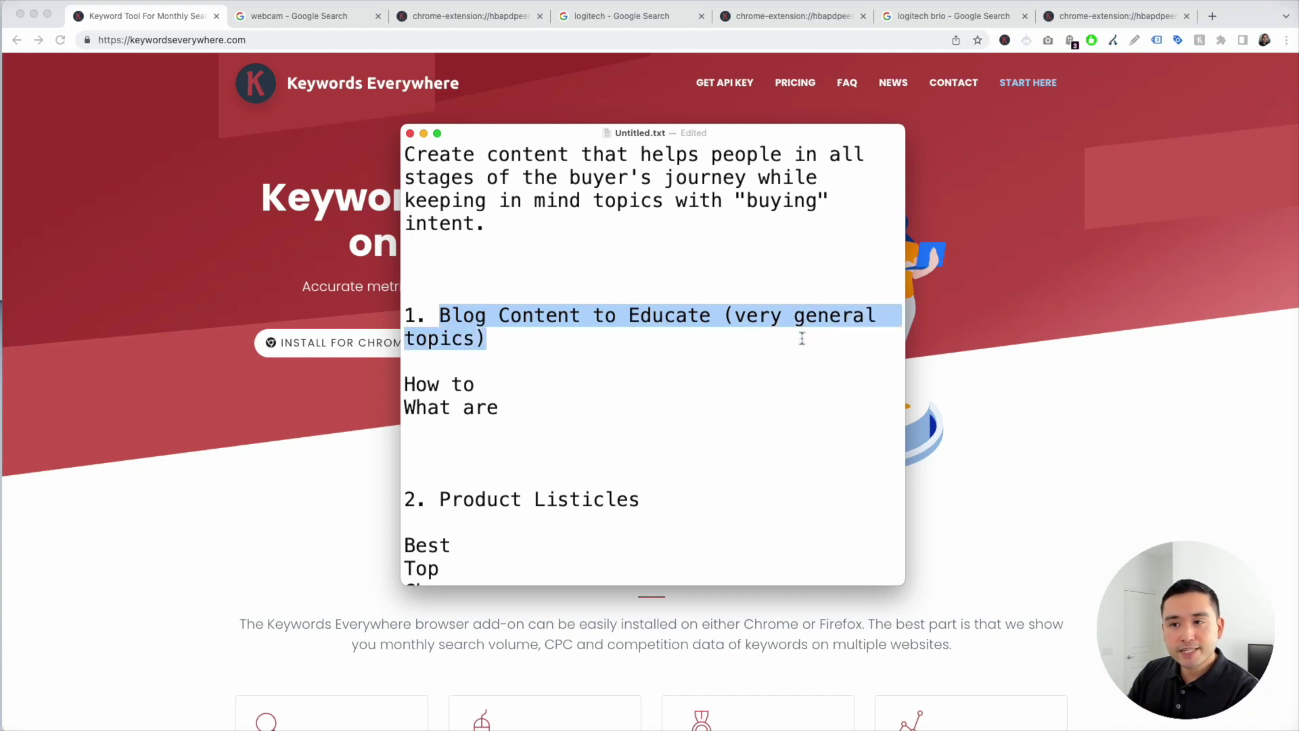
left_click(802, 338)
left_click_drag(439, 315, 603, 344)
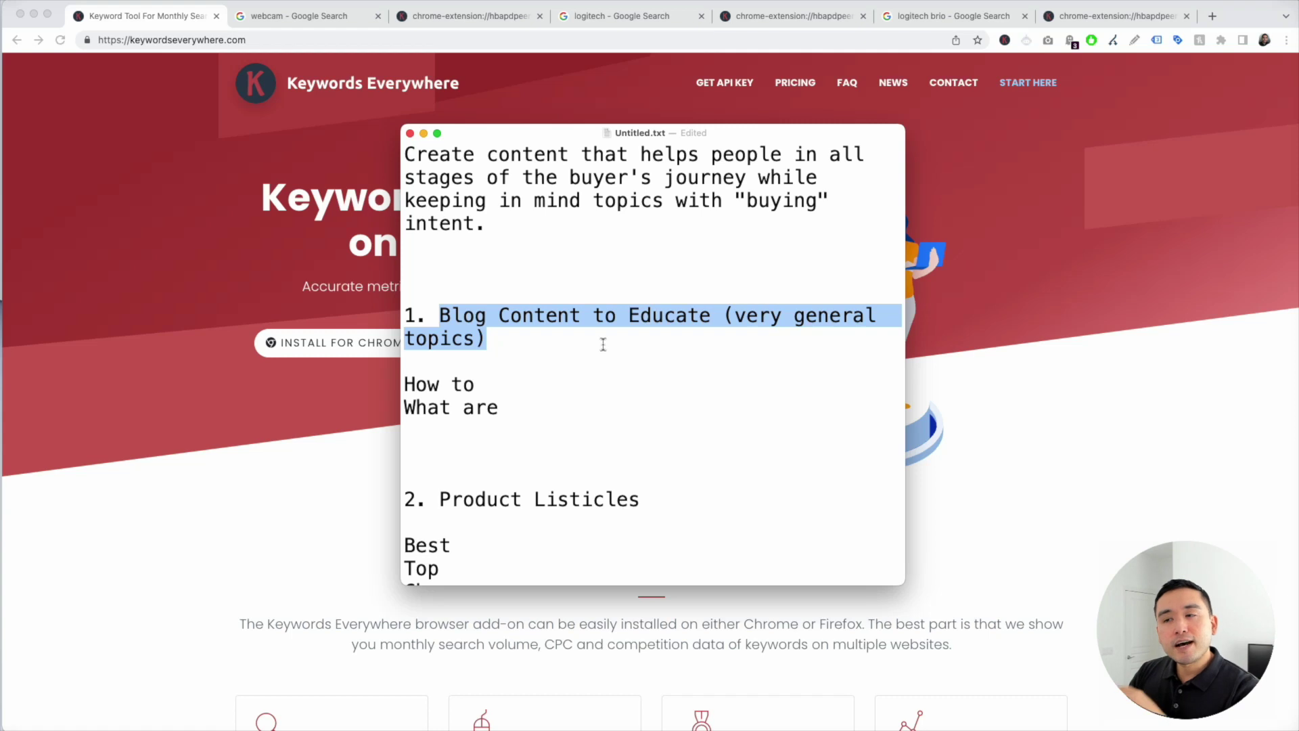
left_click_drag(569, 177, 740, 180)
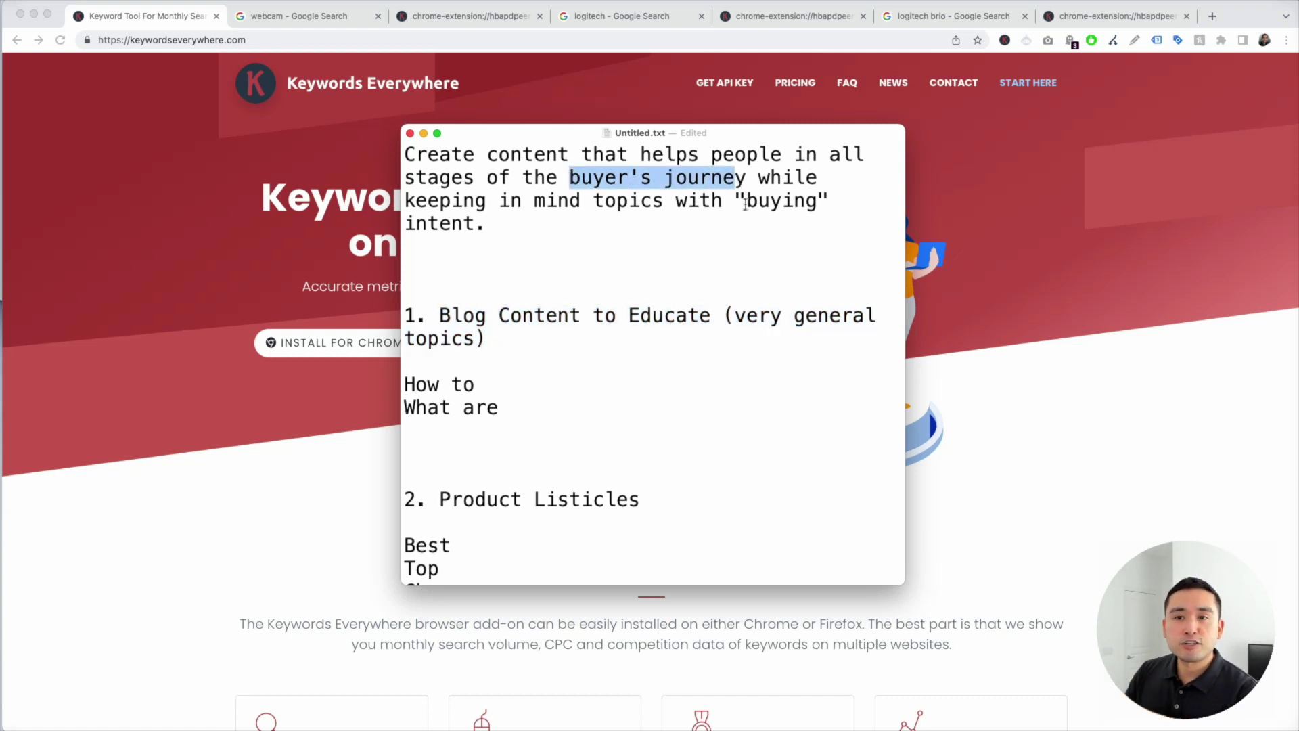
left_click(468, 370)
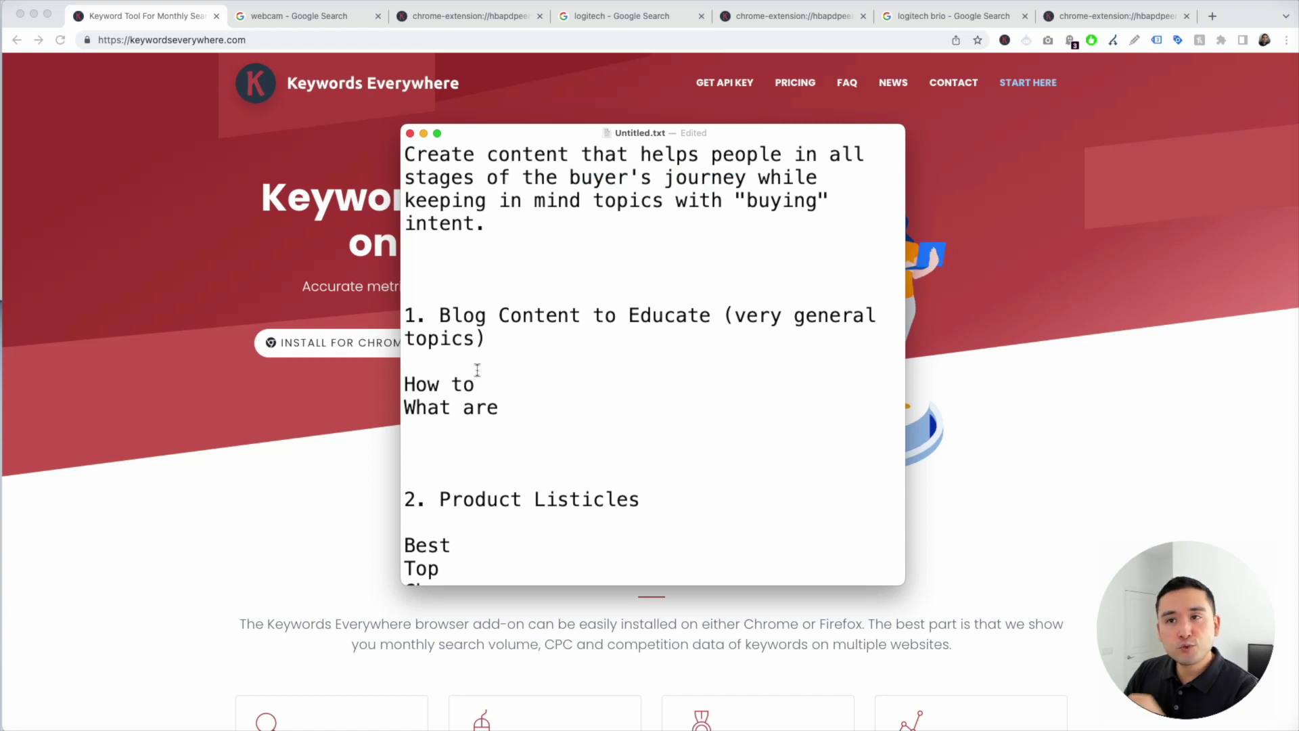
left_click(227, 252)
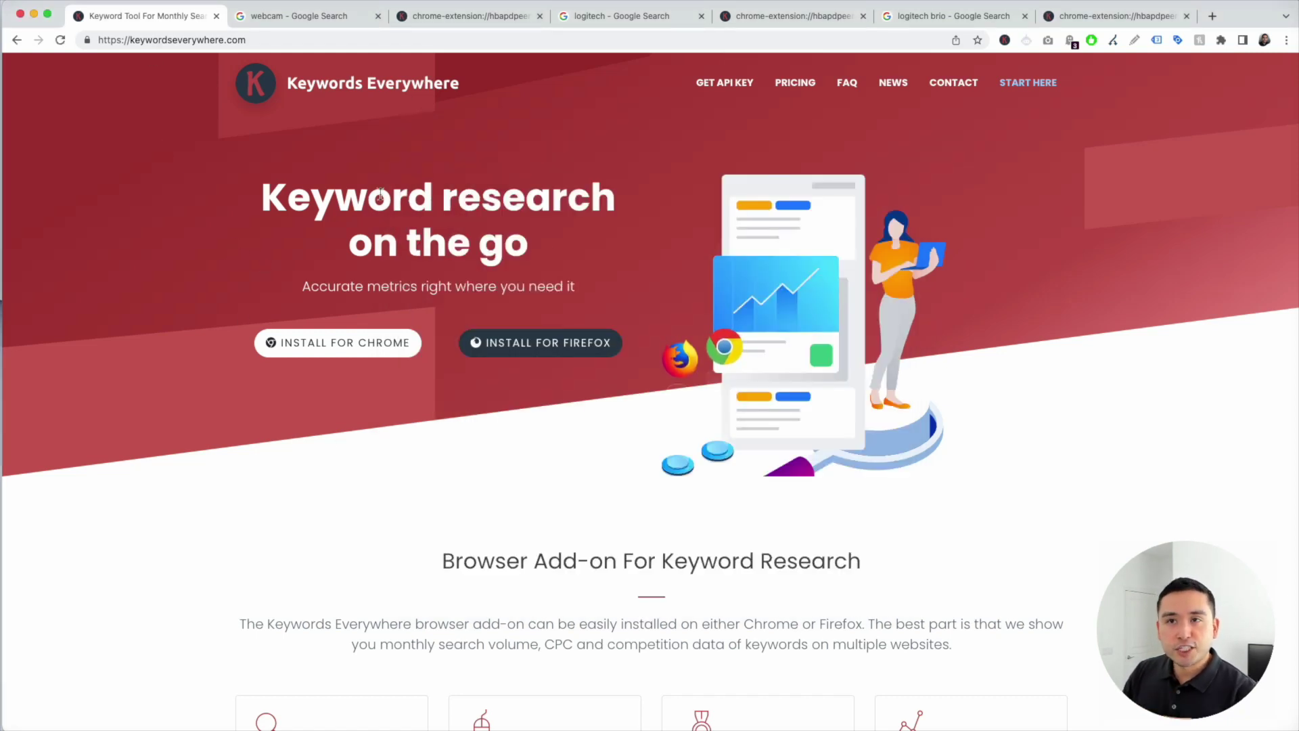
- Look over the Keywords Everywhere panels on the webcam Google results, then view the full 1392-keyword list
left_click(289, 18)
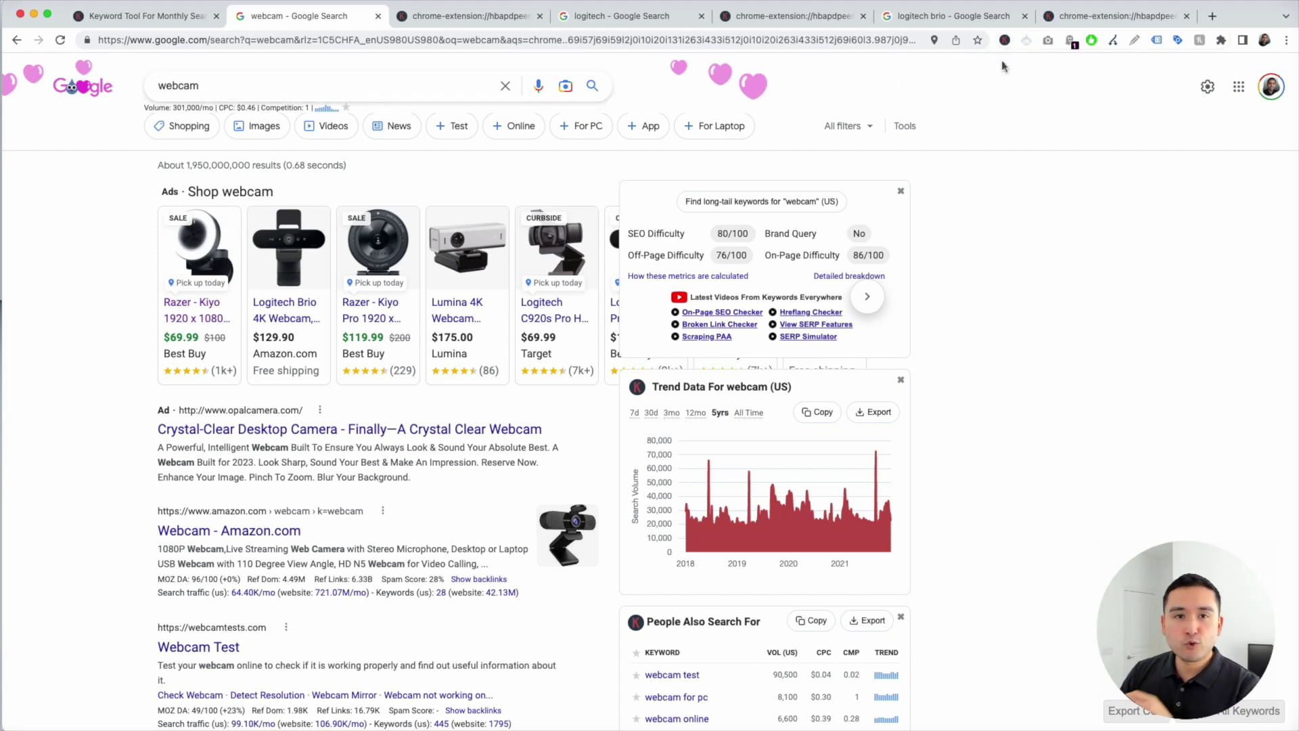
scroll(761, 224, "down", 5)
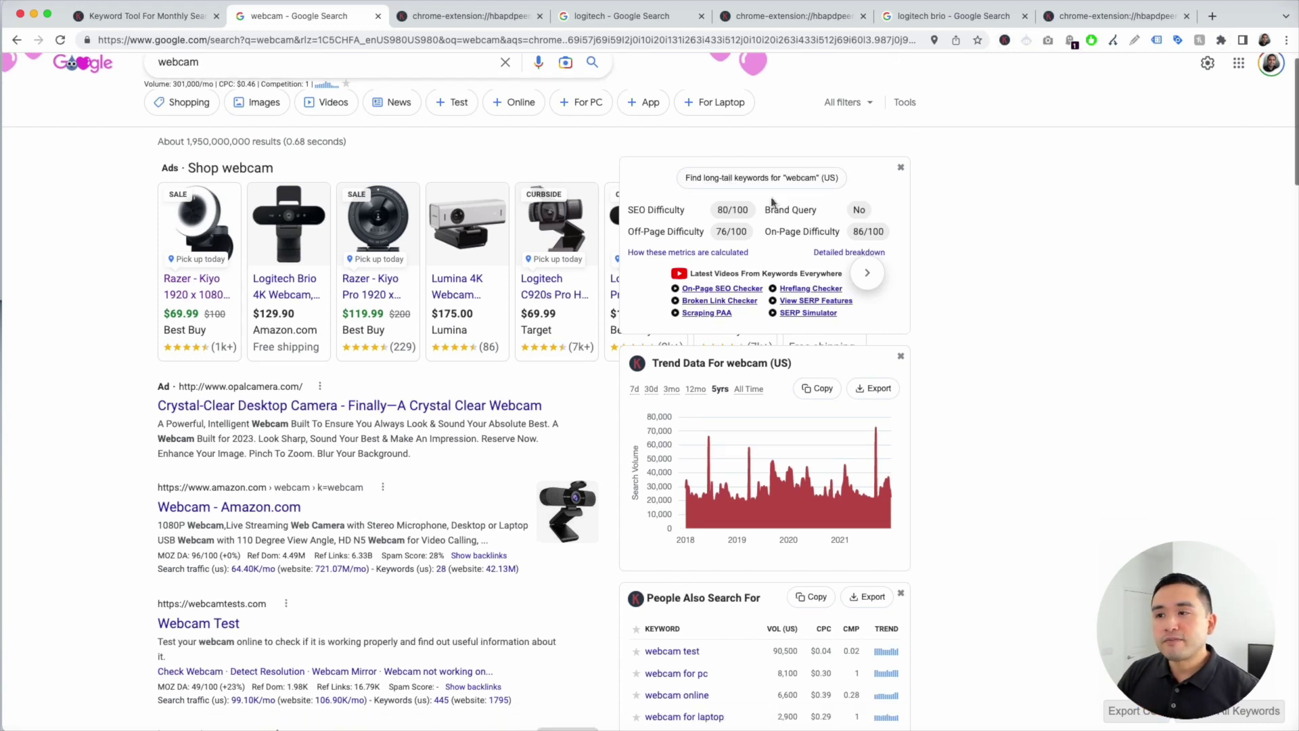
scroll(761, 224, "down", 13)
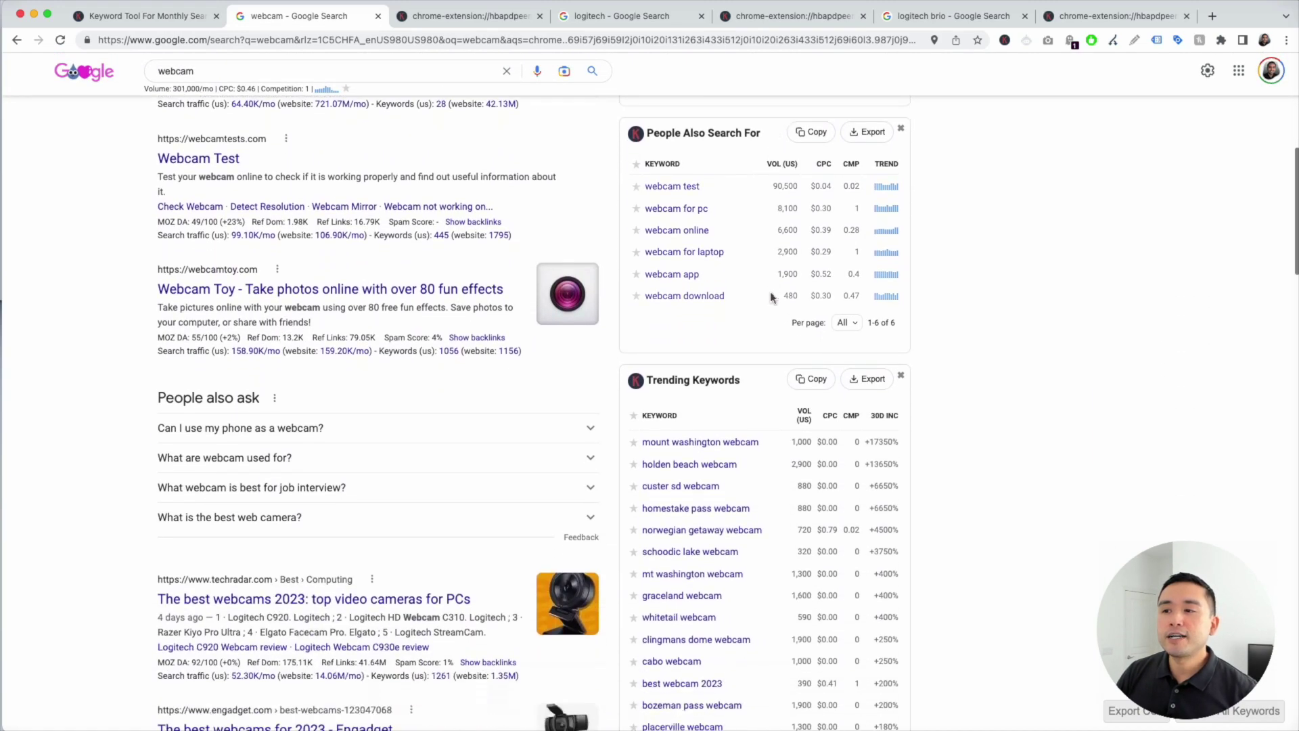
scroll(774, 301, "down", 4)
scroll(771, 301, "up", 12)
scroll(771, 301, "up", 8)
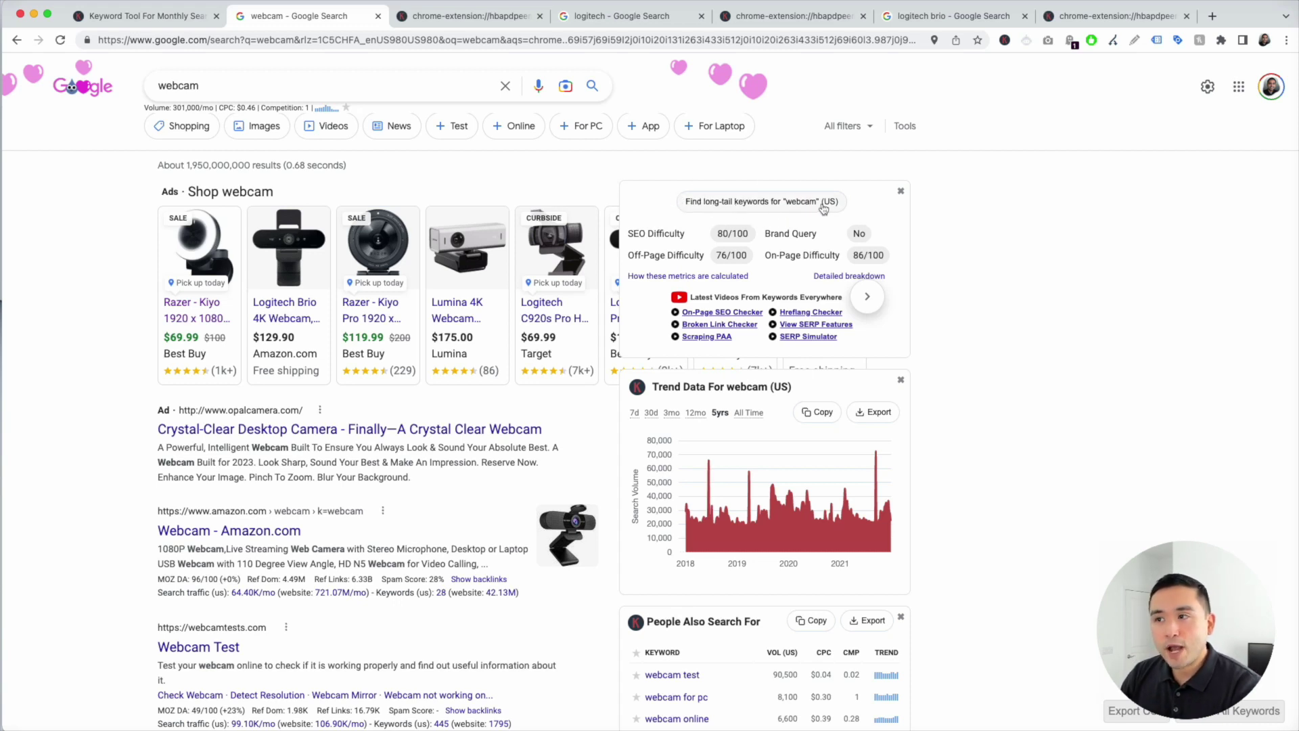
left_click(513, 19)
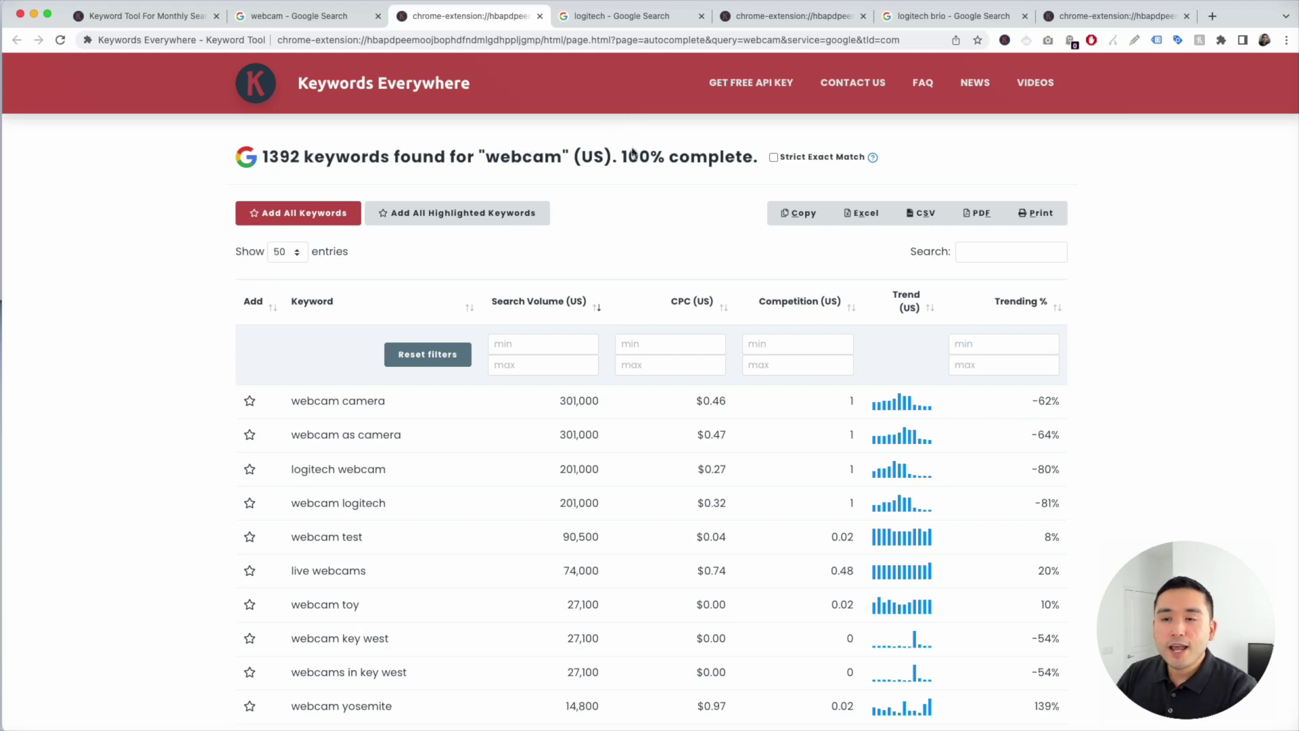
scroll(393, 259, "down", 1)
scroll(391, 258, "down", 2)
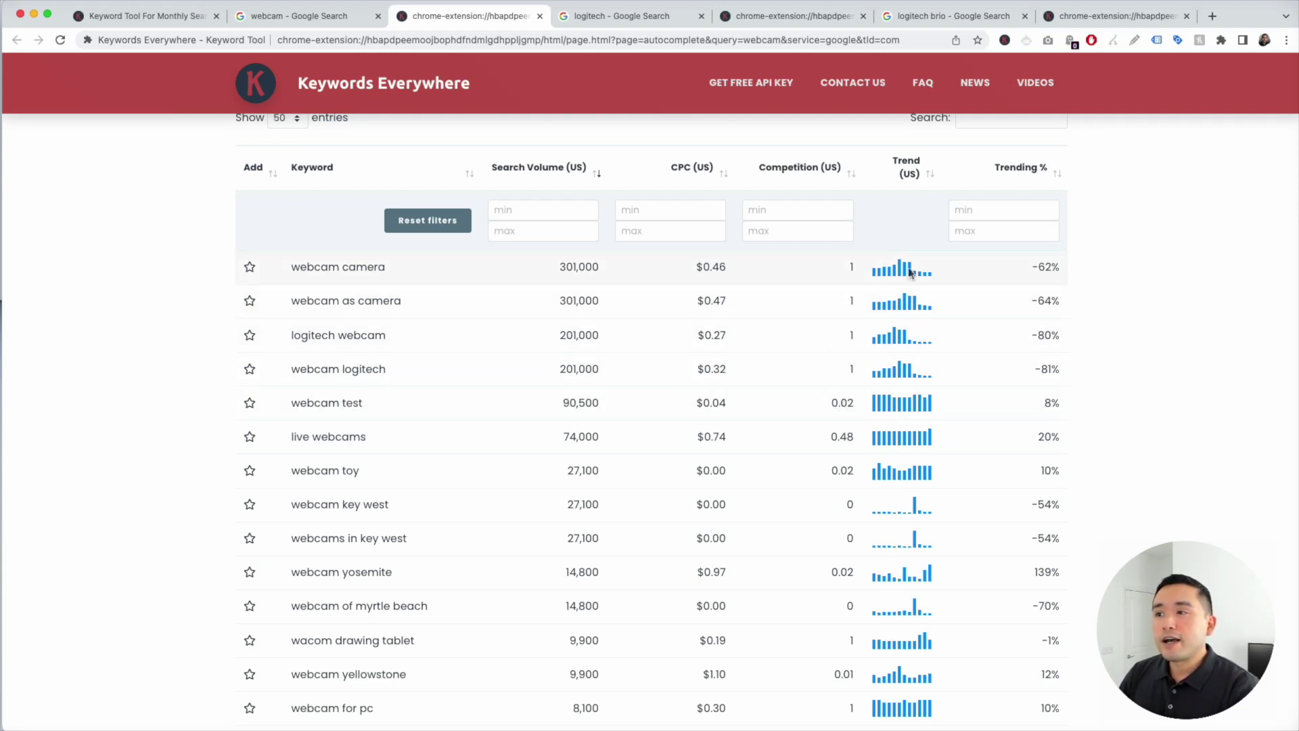
mouse_move(909, 273)
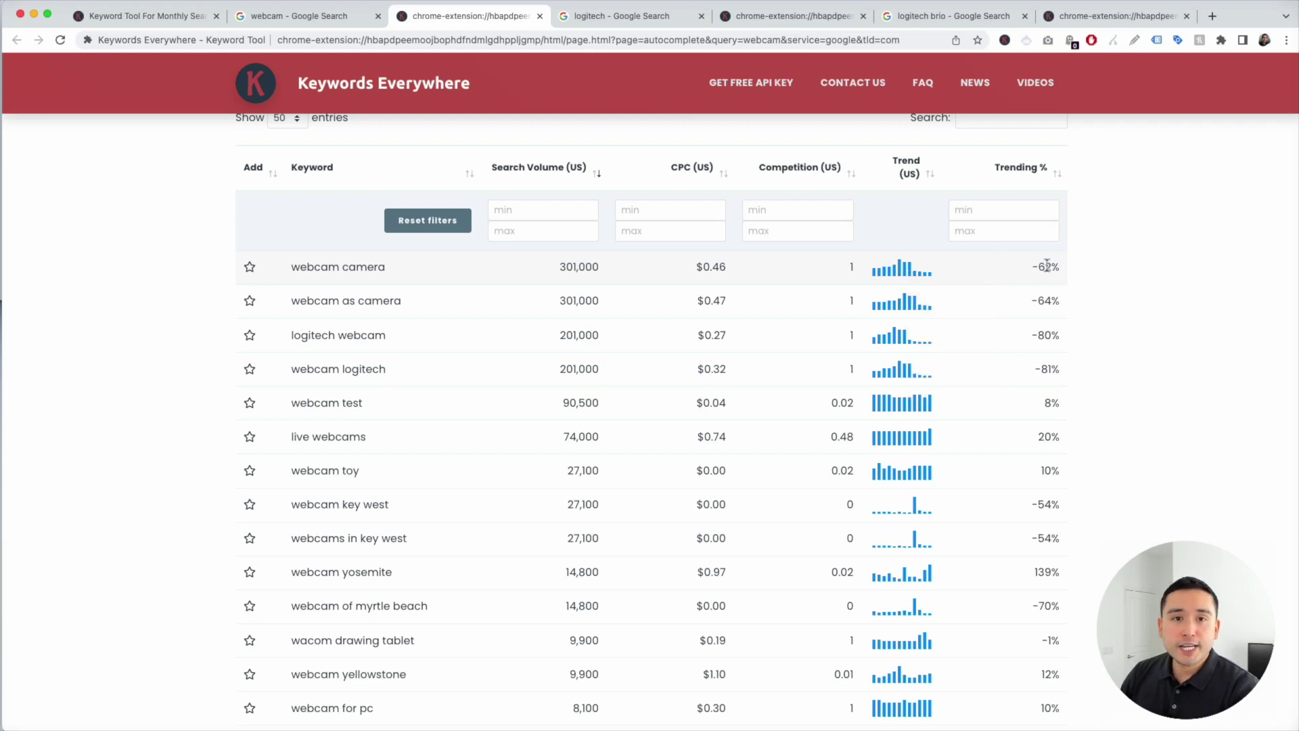
scroll(1047, 266, "up", 3)
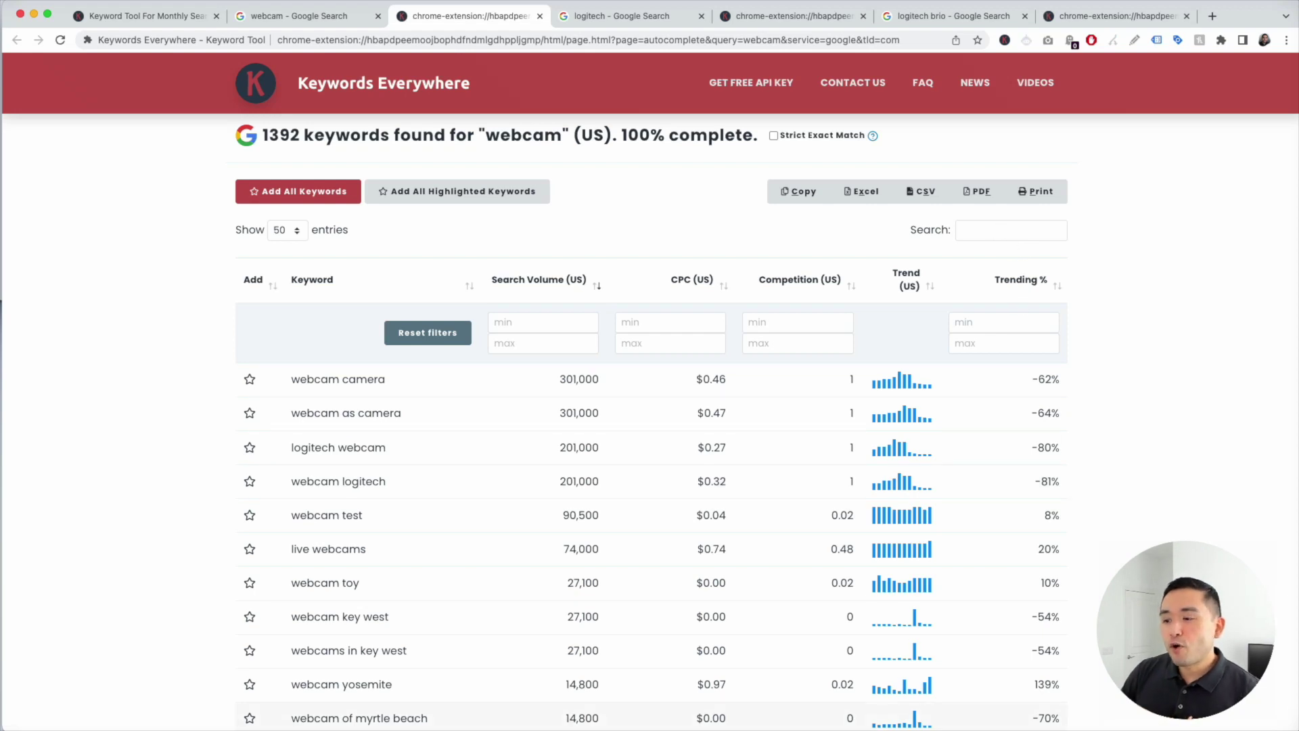
key("super+Tab")
left_click_drag(477, 384, 403, 386)
left_click_drag(499, 407, 404, 406)
key("super+Tab")
left_click(974, 230)
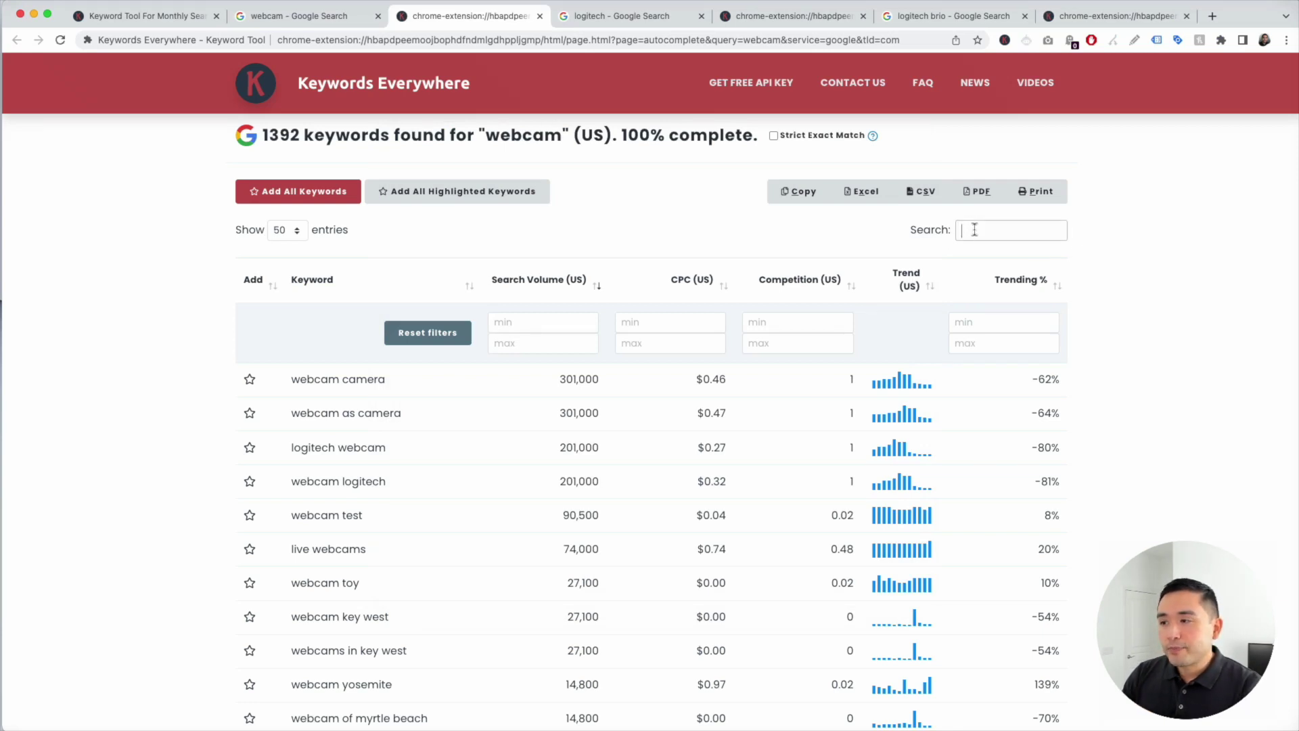
- Filter the webcam keywords to 'how to' and star 'webcam how to use'
type("how to")
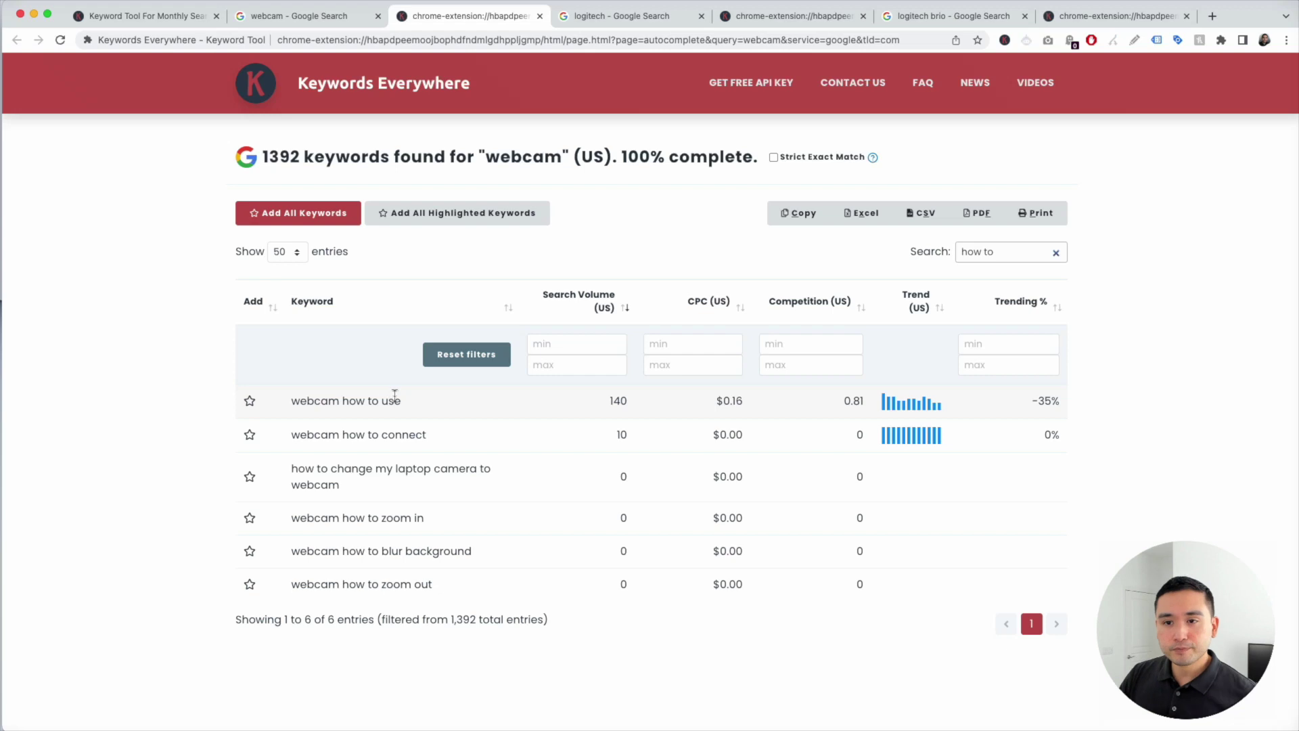
left_click(249, 402)
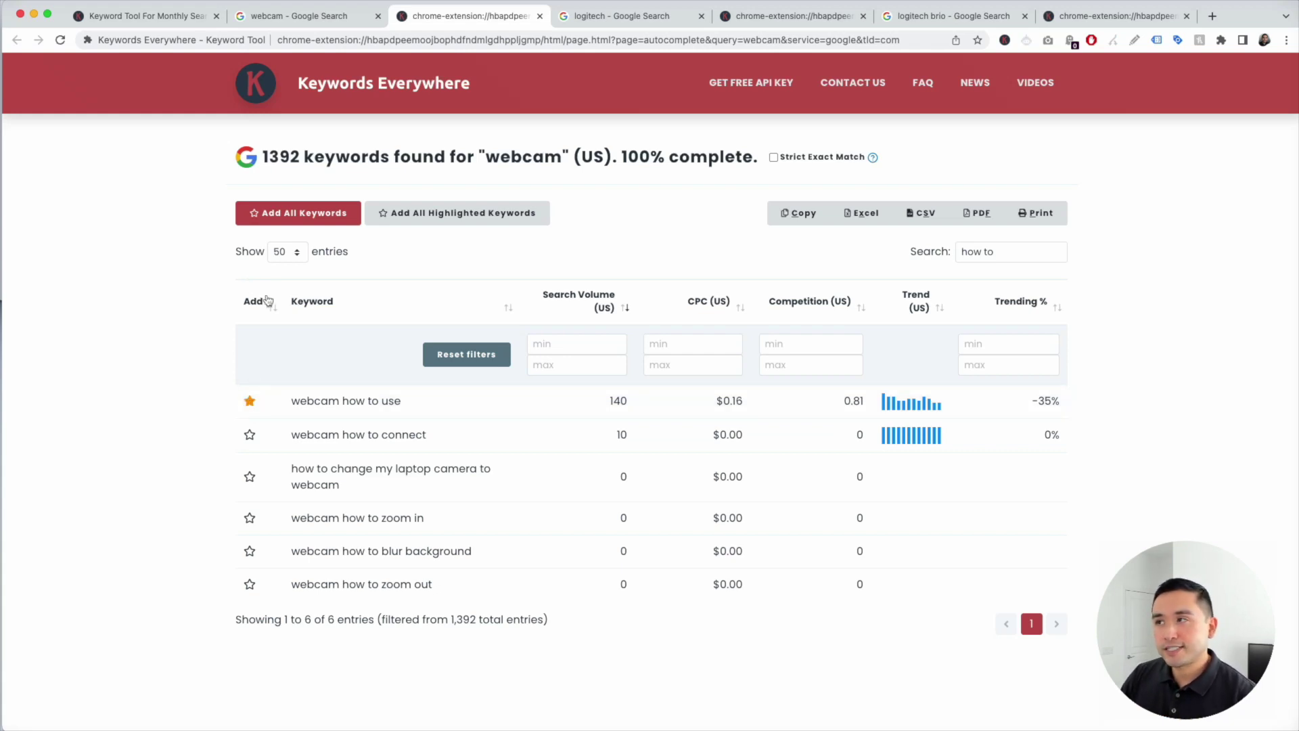
- Check My Favorite Keywords in the extension, then go back to the filtered webcam results
left_click(1003, 42)
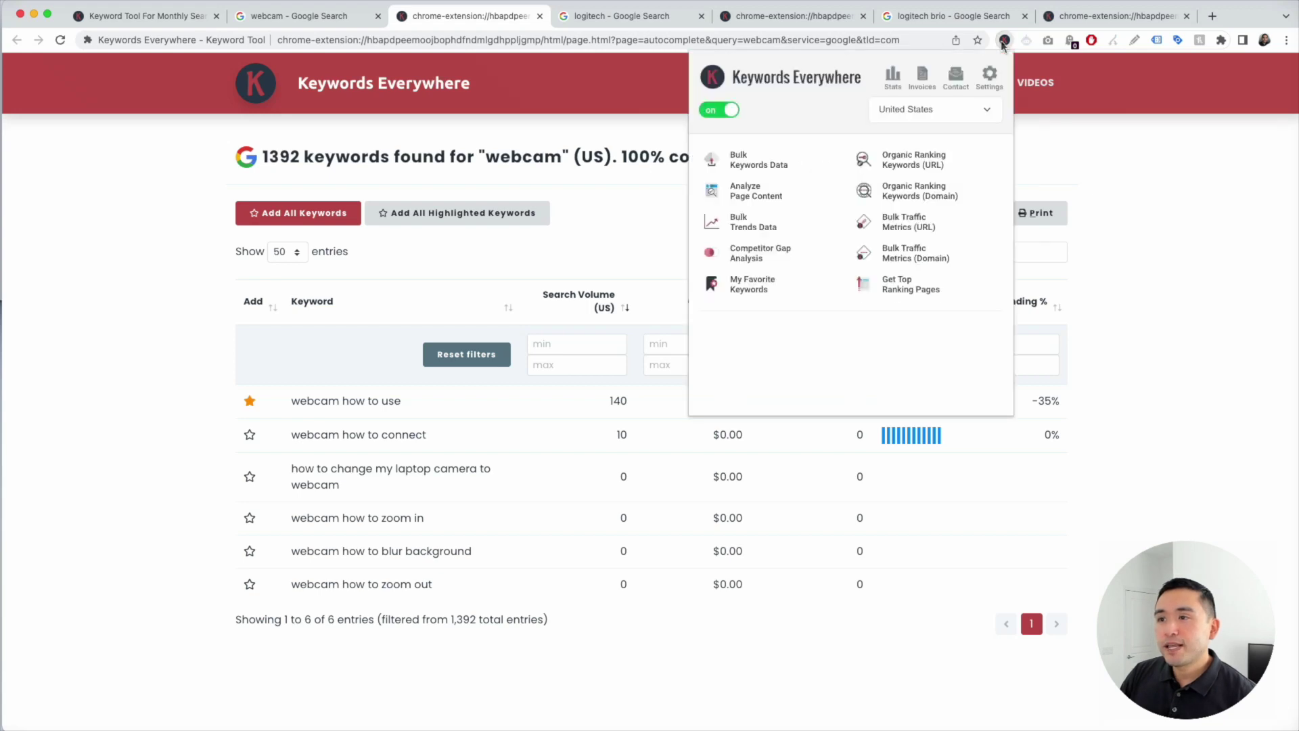
left_click(749, 281)
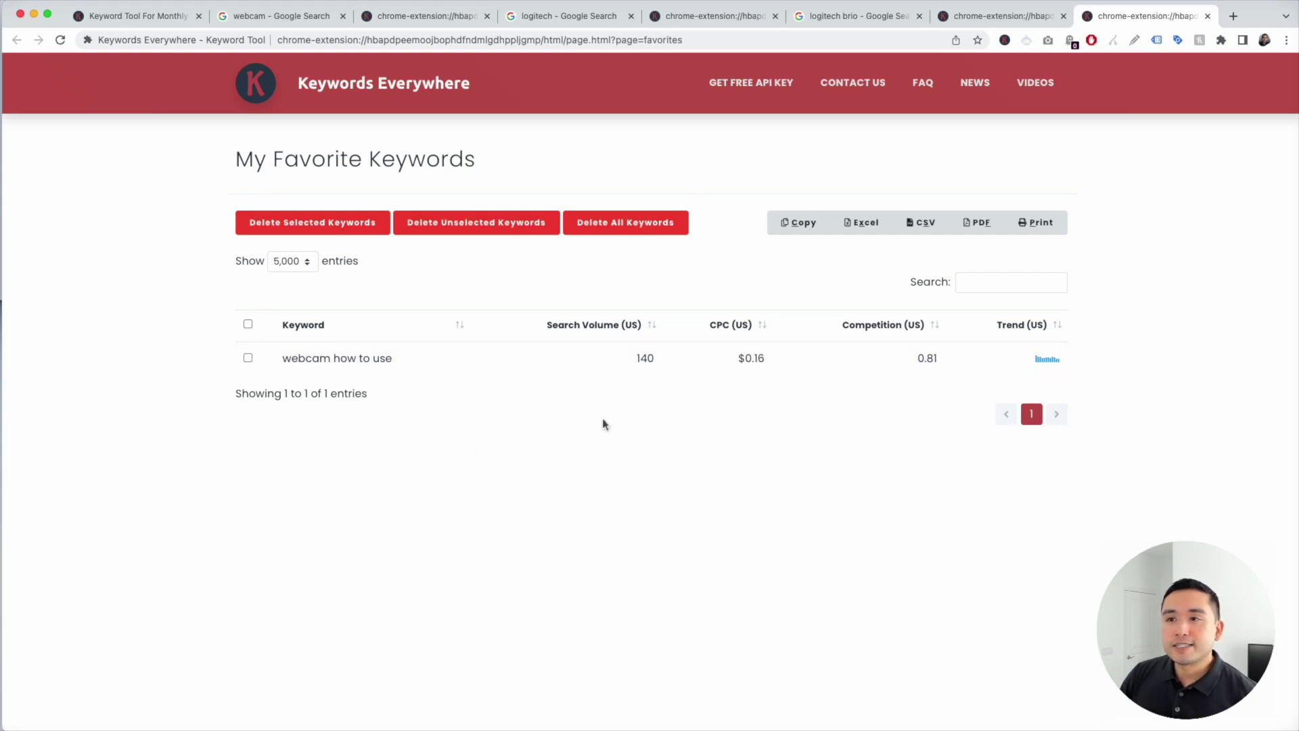
left_click(404, 16)
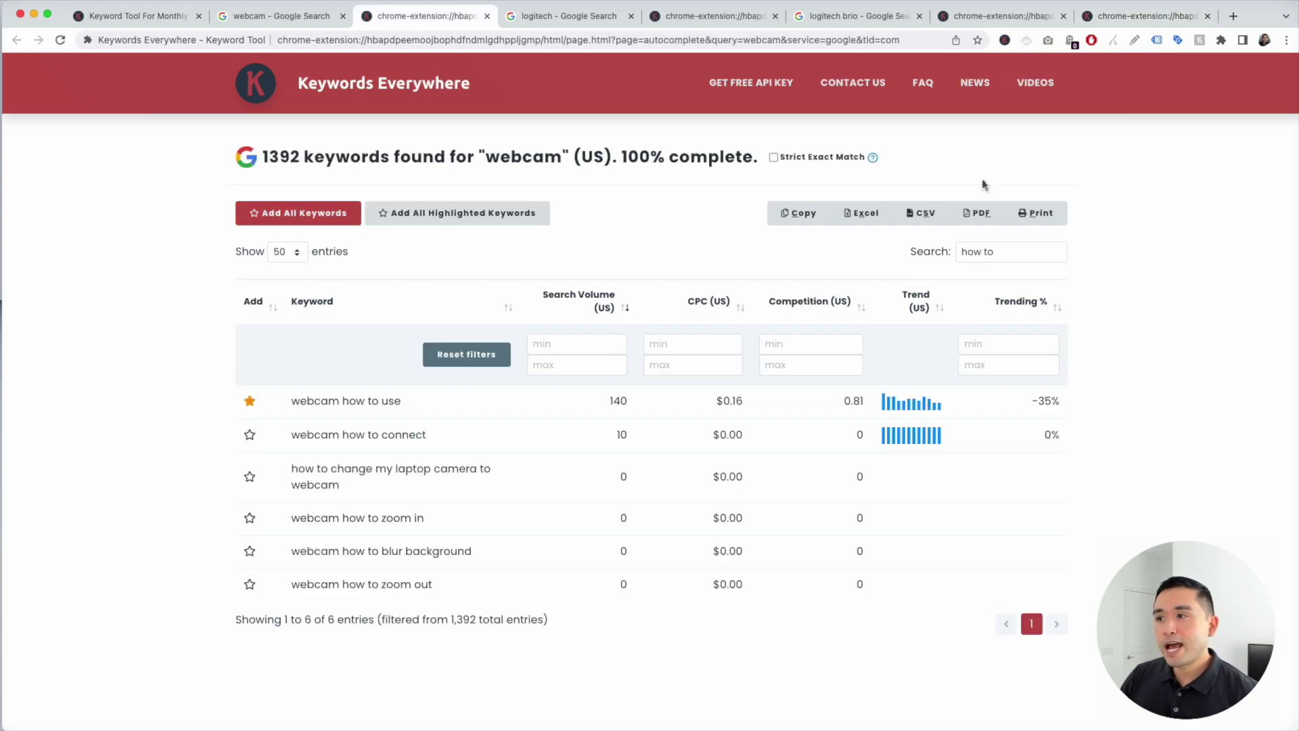
- Replace the filter with 'what are' and star 'what are the advantages of webcam'
left_click(1053, 252)
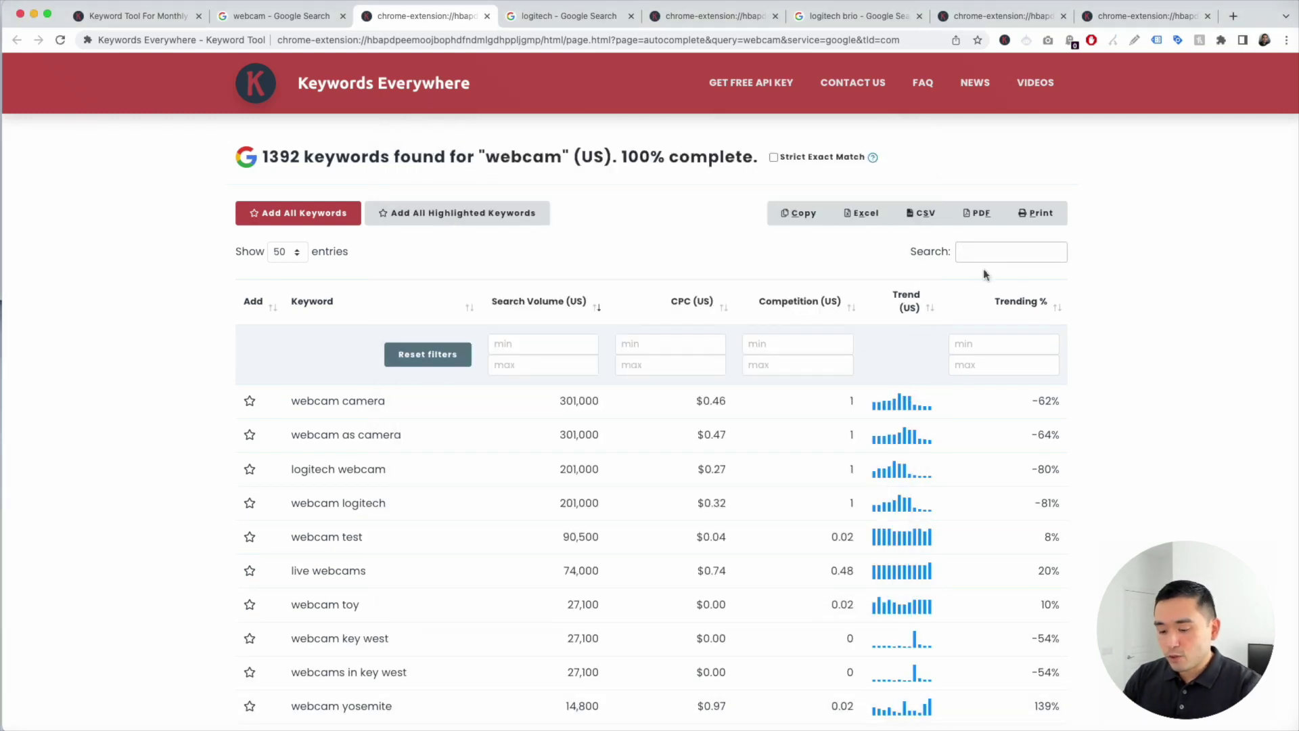
type("what are")
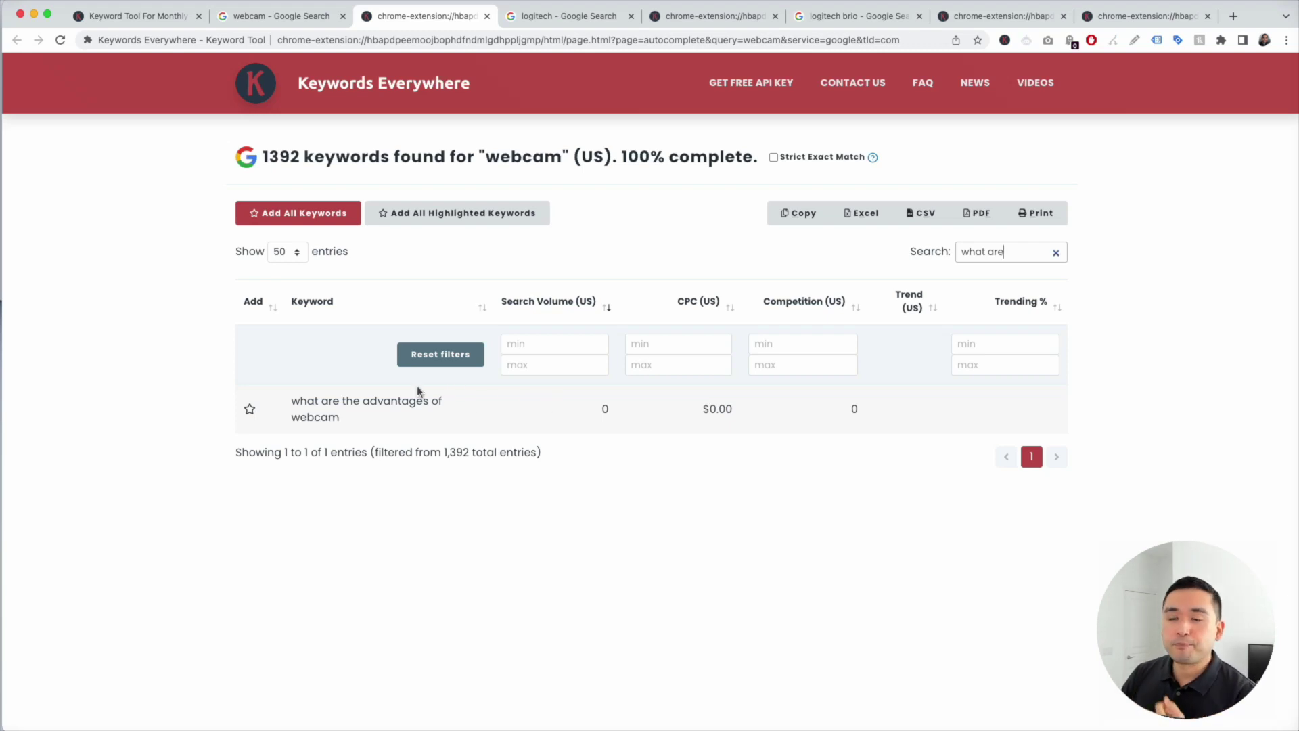
left_click(251, 412)
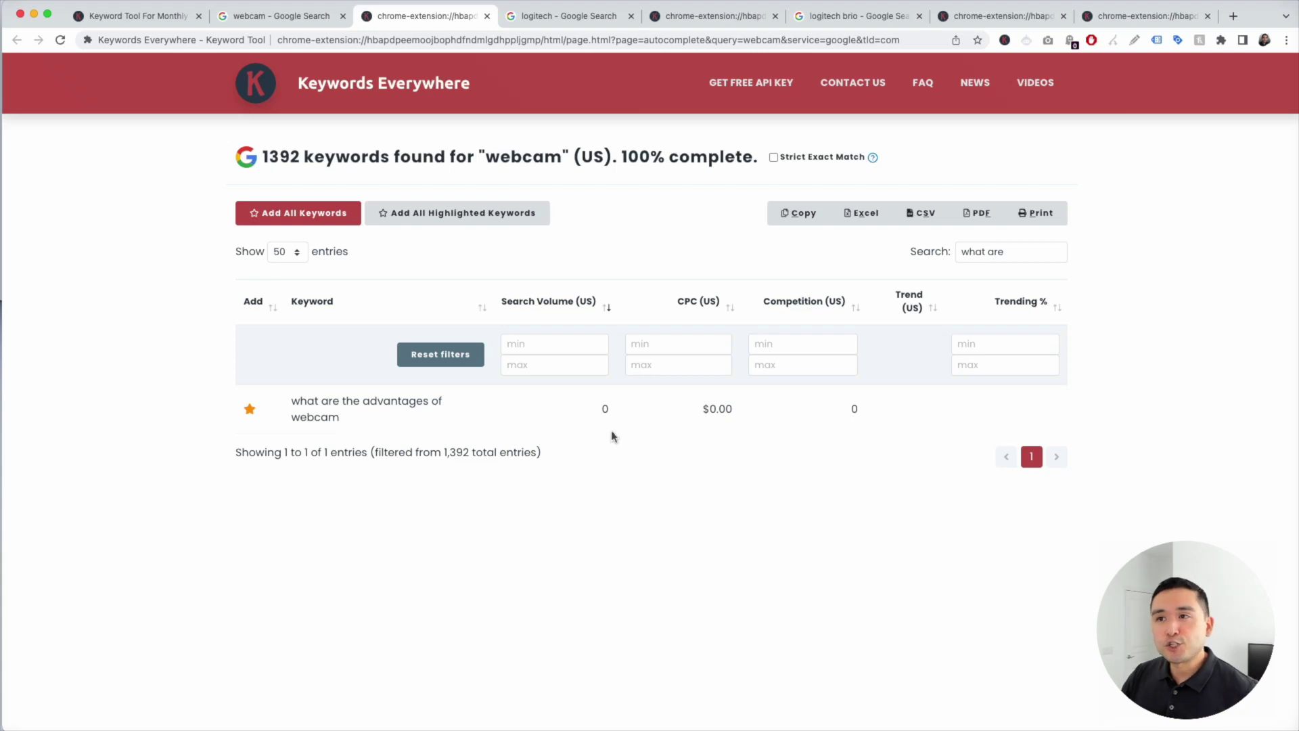
- Bring the content-plan notes back up and scroll down through them
key("super+Tab")
left_click(476, 354)
scroll(482, 365, "down", 3)
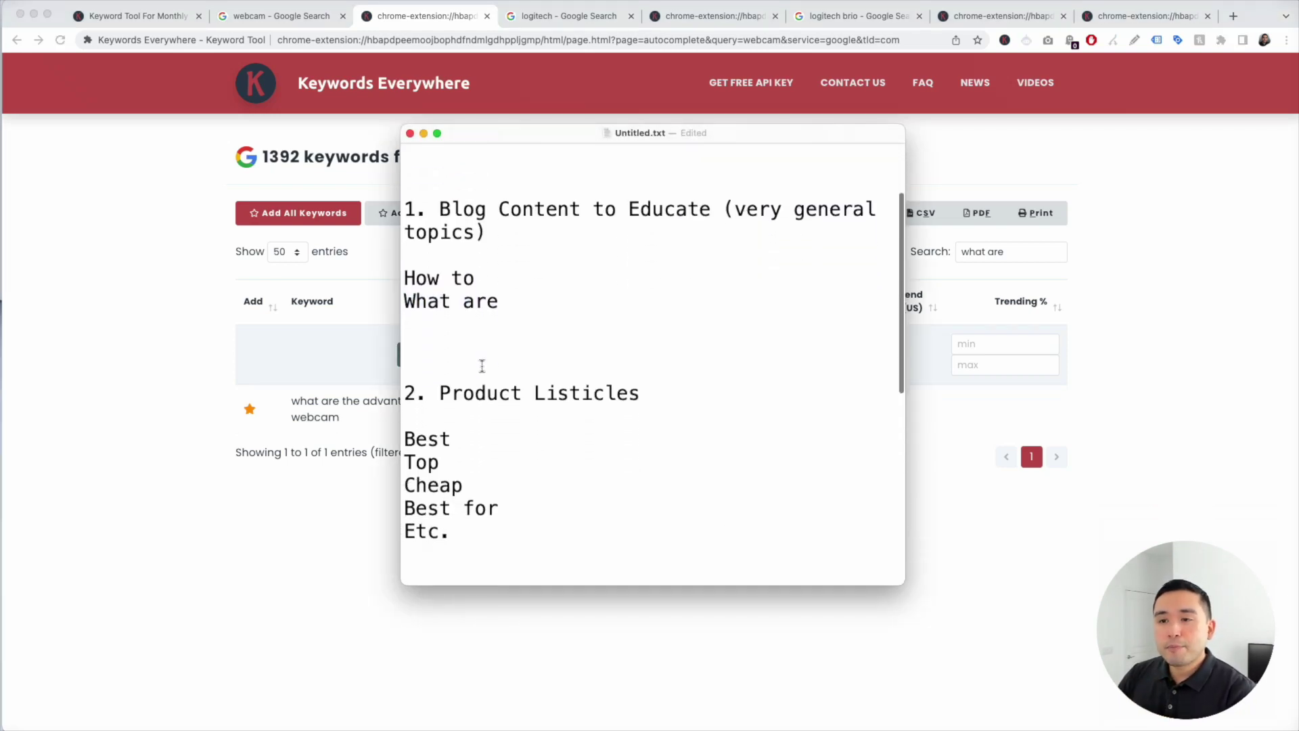
- Highlight the Product Listicles heading and the 'Best' and 'Best for' prefixes, then return to the browser
left_click_drag(439, 392, 705, 391)
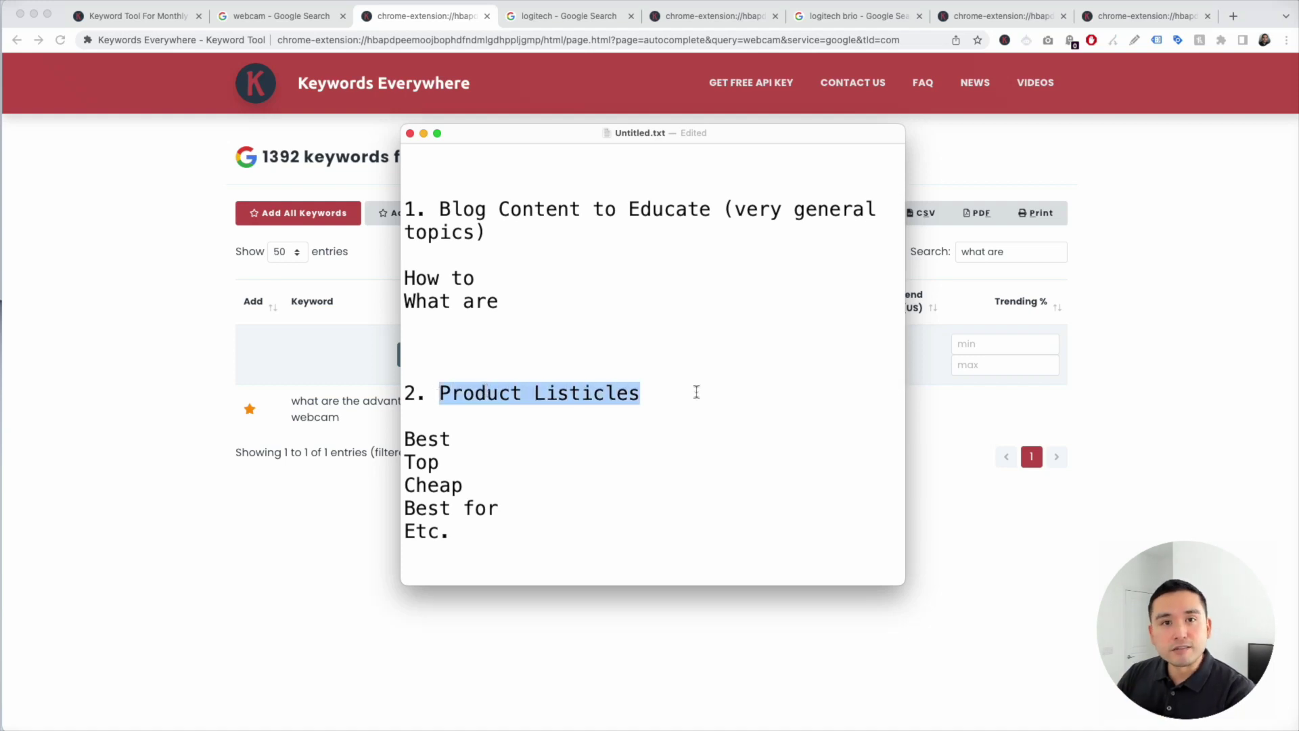
scroll(697, 393, "down", 1)
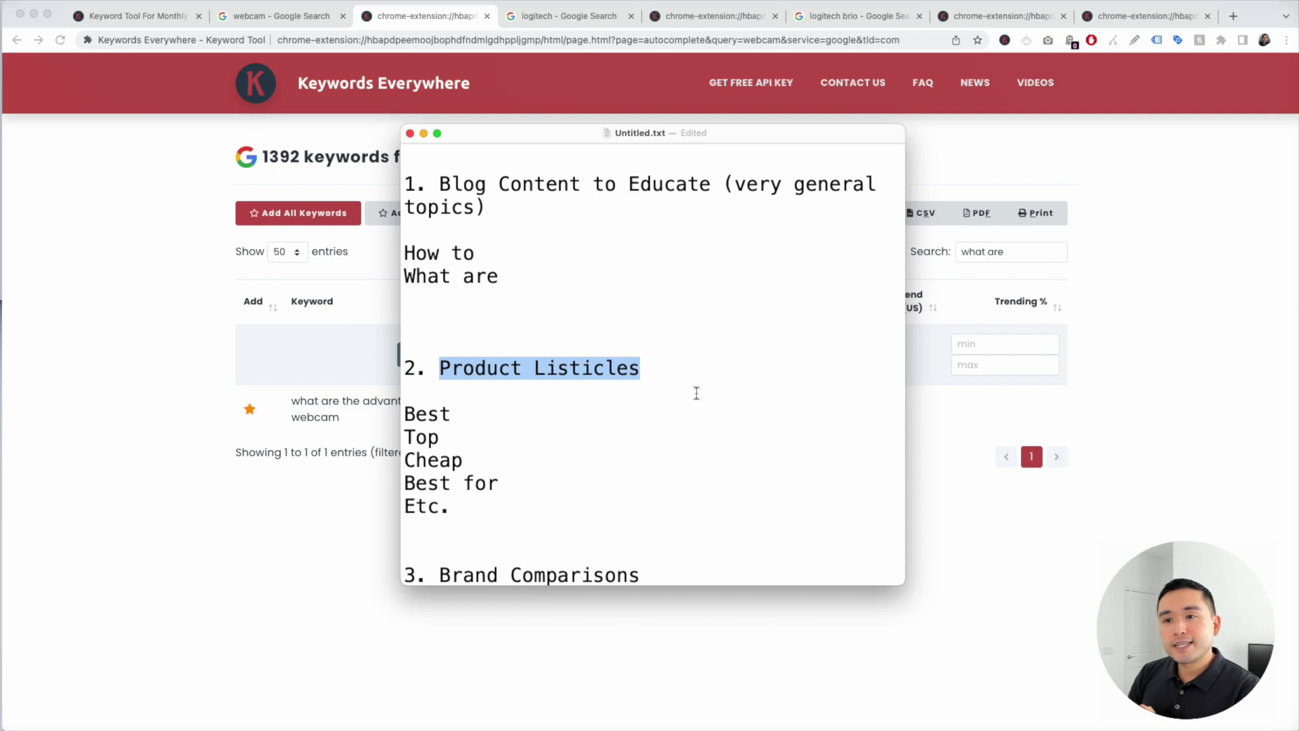
double_click(422, 413)
left_click(428, 437)
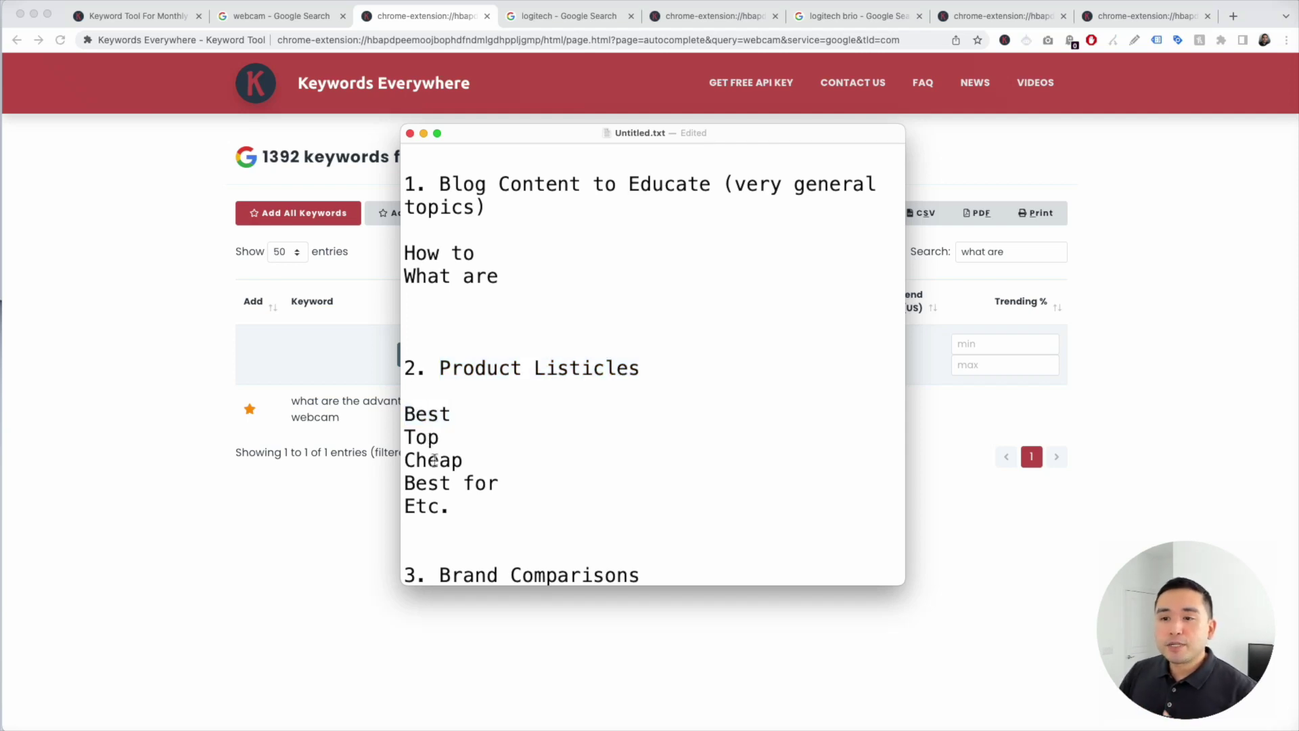
left_click_drag(404, 484, 518, 483)
left_click(461, 507)
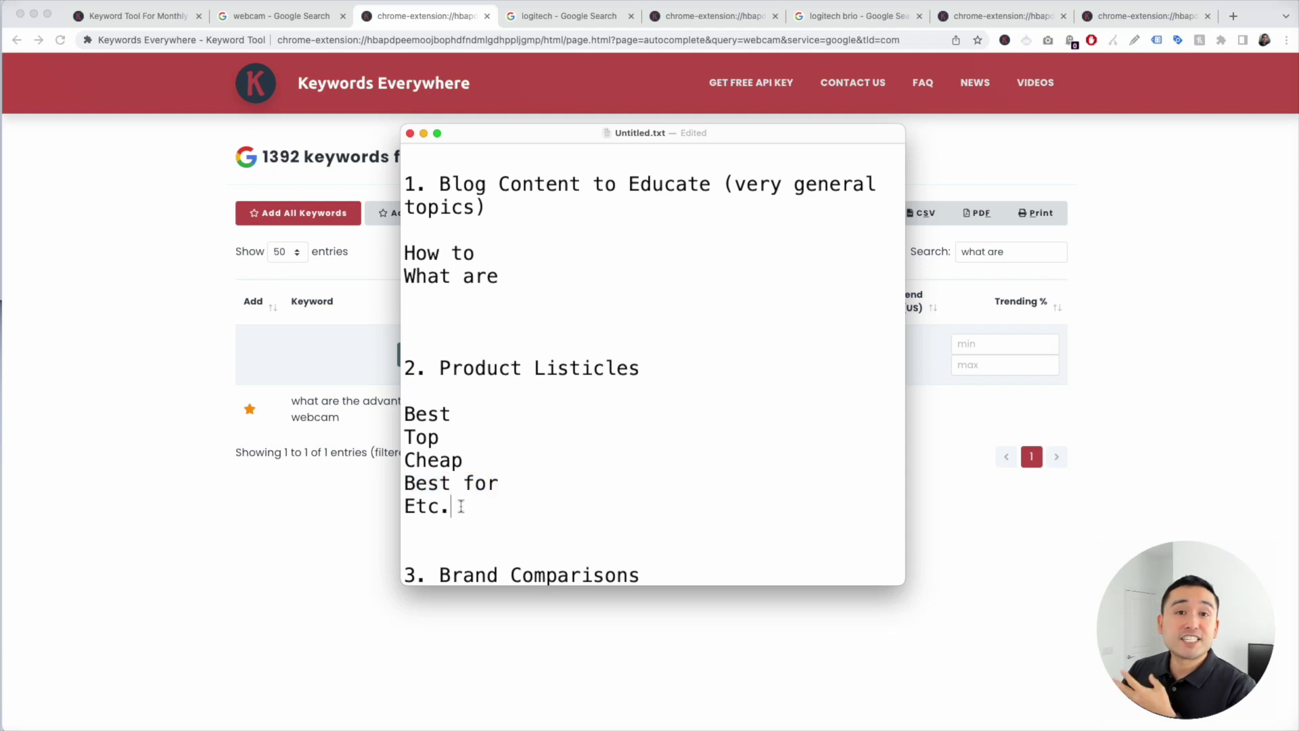
left_click(150, 301)
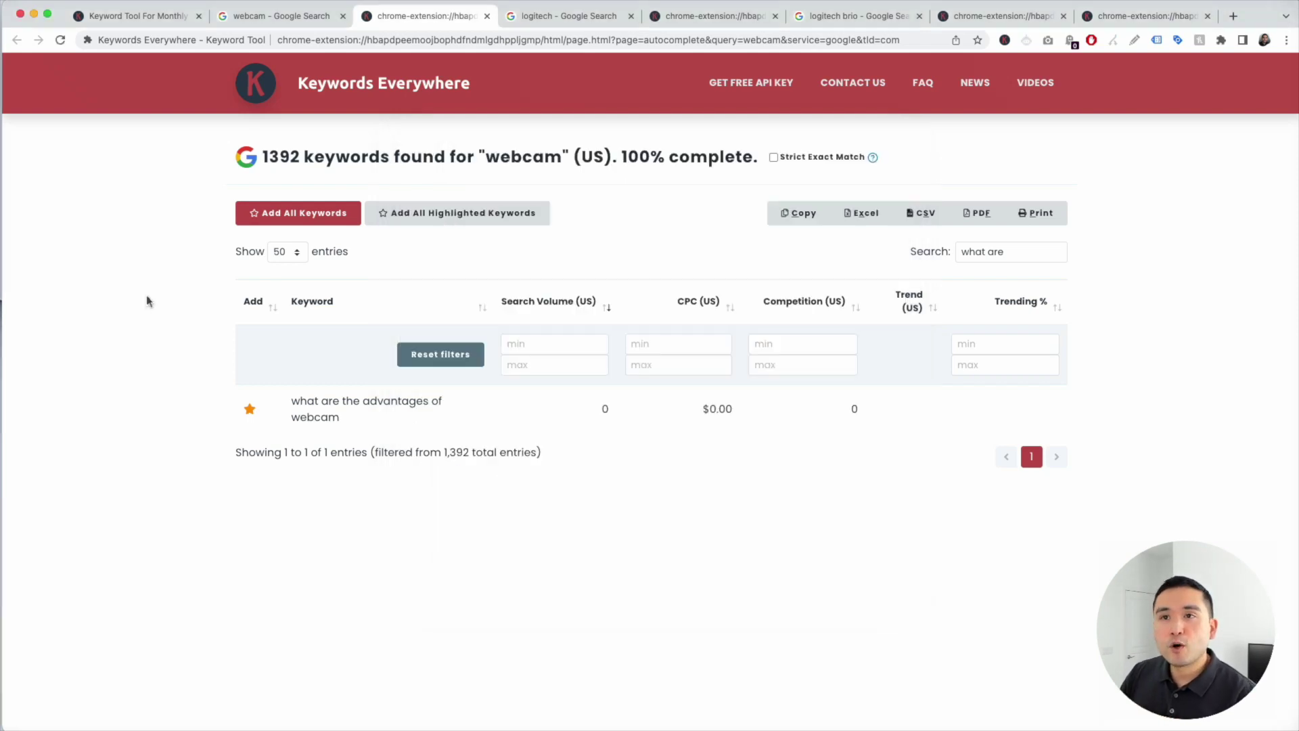
- Filter the webcam keywords to 'best', compare the 8,100 and 6,600 volumes, and star 'best webcam for mac'
left_click(312, 26)
left_click(424, 16)
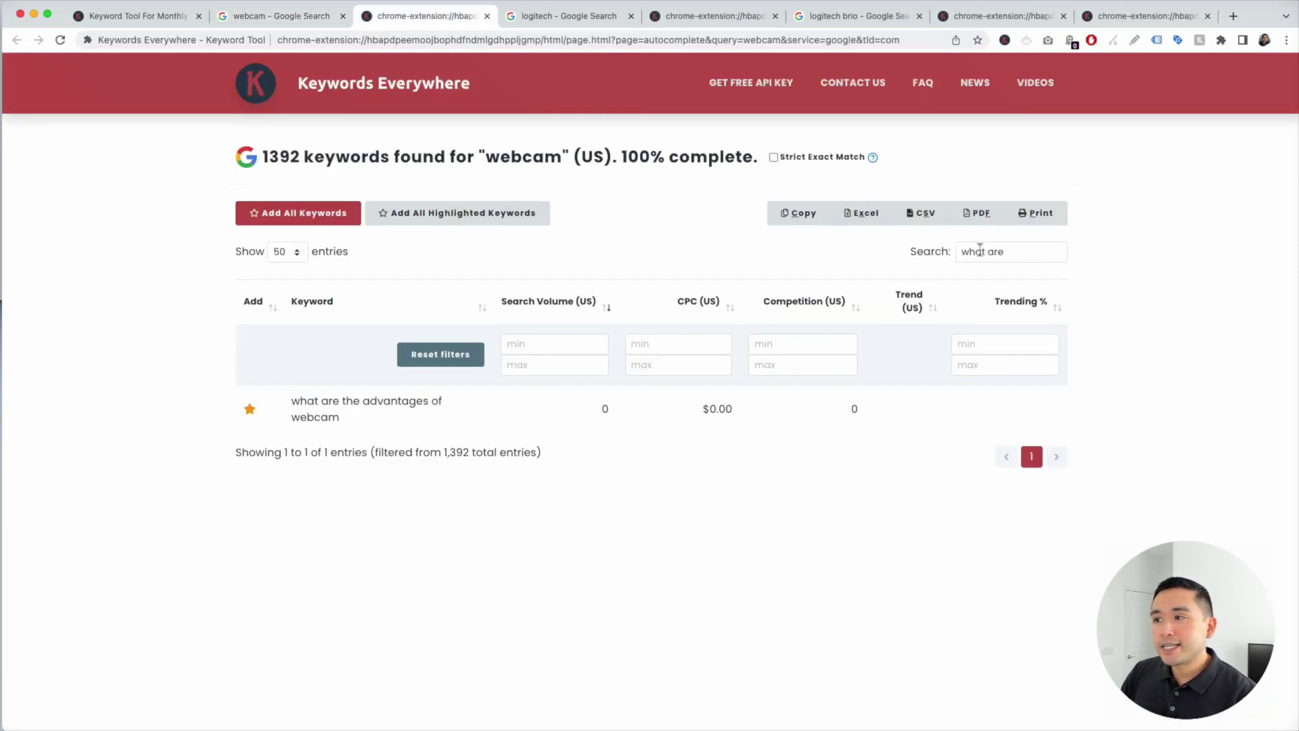
left_click(1058, 253)
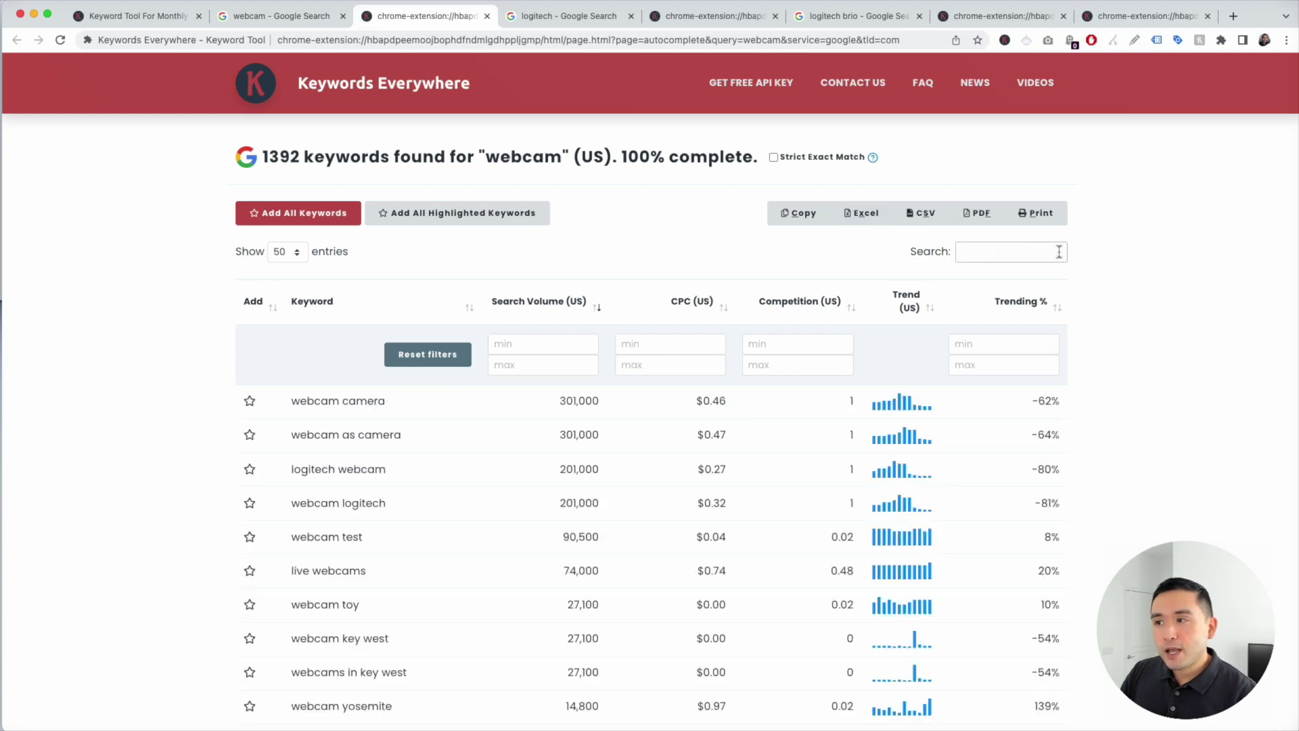
type("best")
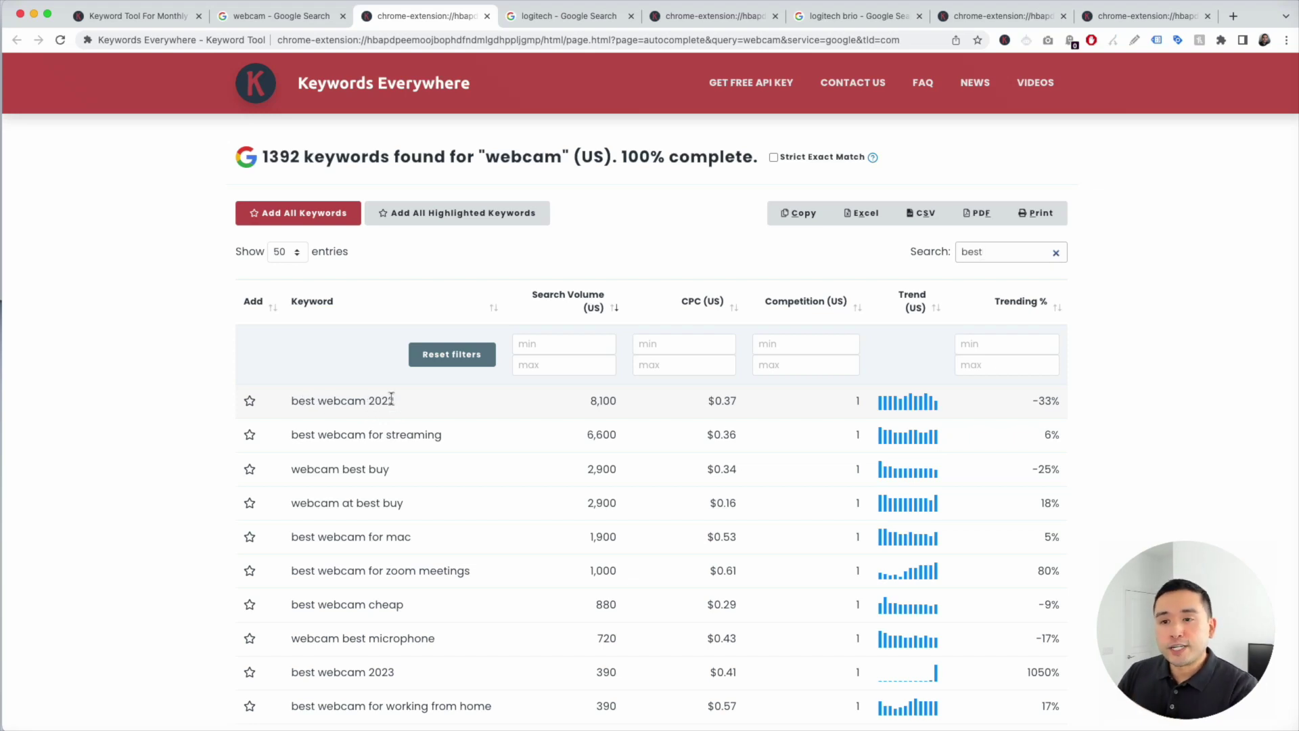
scroll(487, 395, "down", 1)
left_click_drag(593, 383, 619, 383)
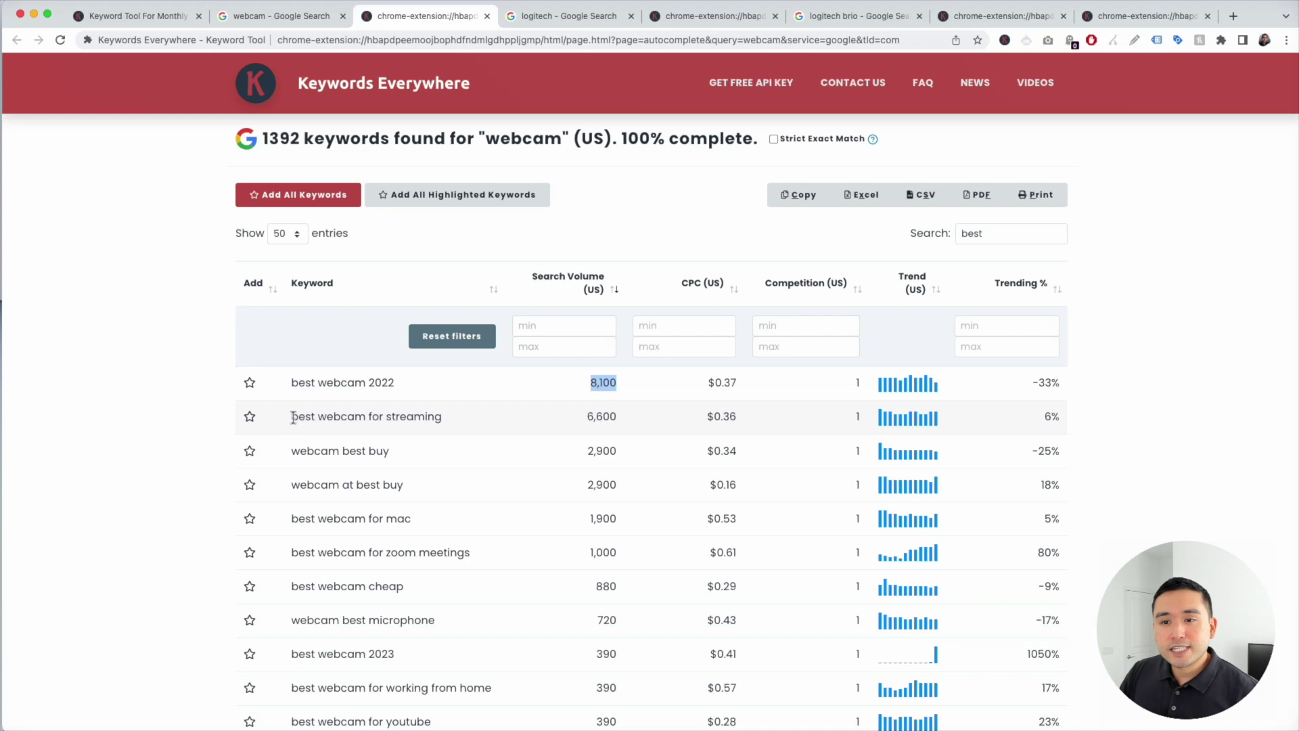
left_click_drag(577, 415, 627, 411)
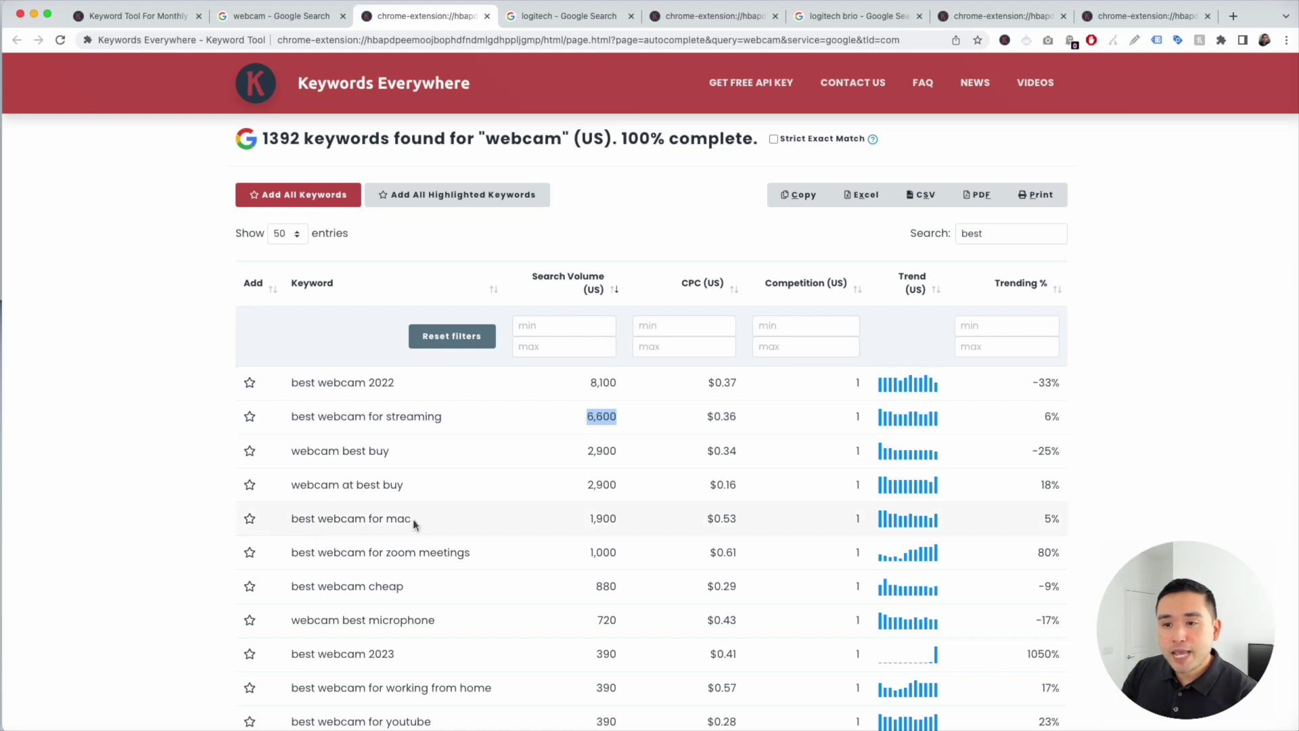
left_click(251, 519)
scroll(465, 525, "down", 1)
scroll(464, 525, "up", 1)
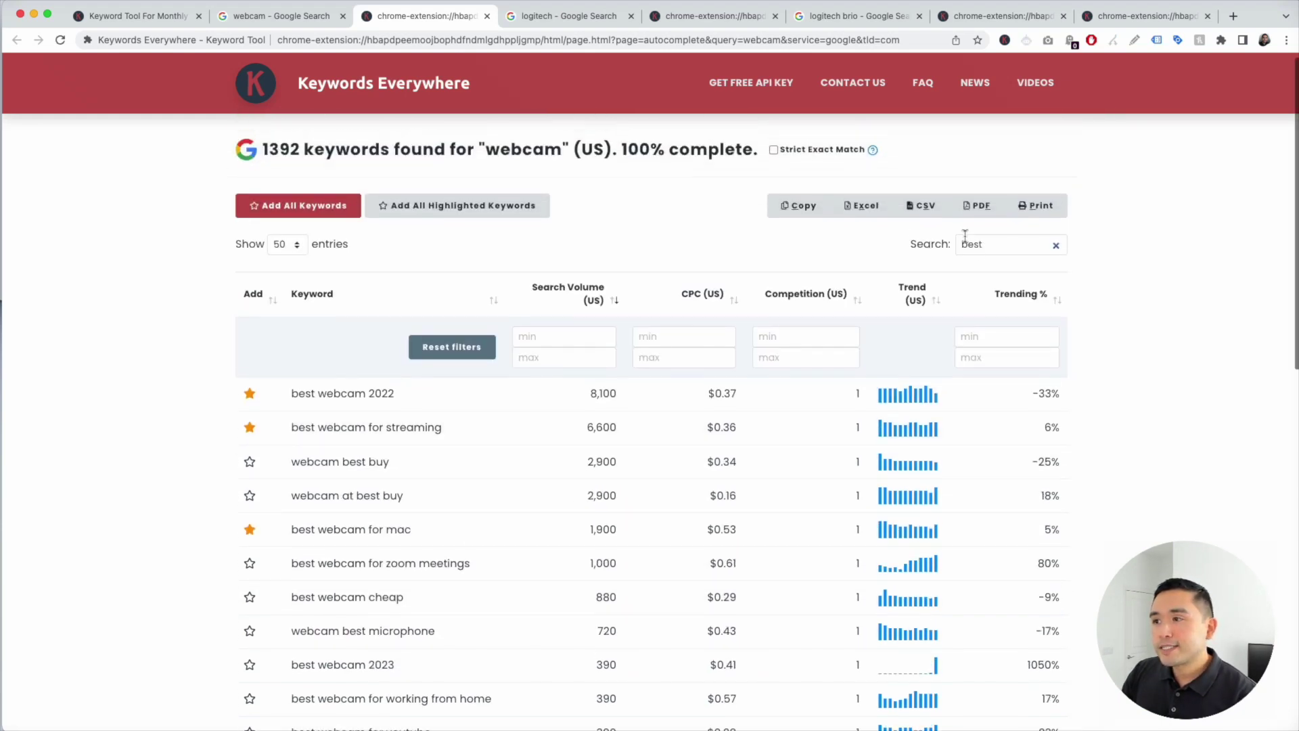
- Filter to 'top' and star 'top webcams for streaming' and 'top 5 webcams'
left_click_drag(992, 245, 945, 245)
type("top")
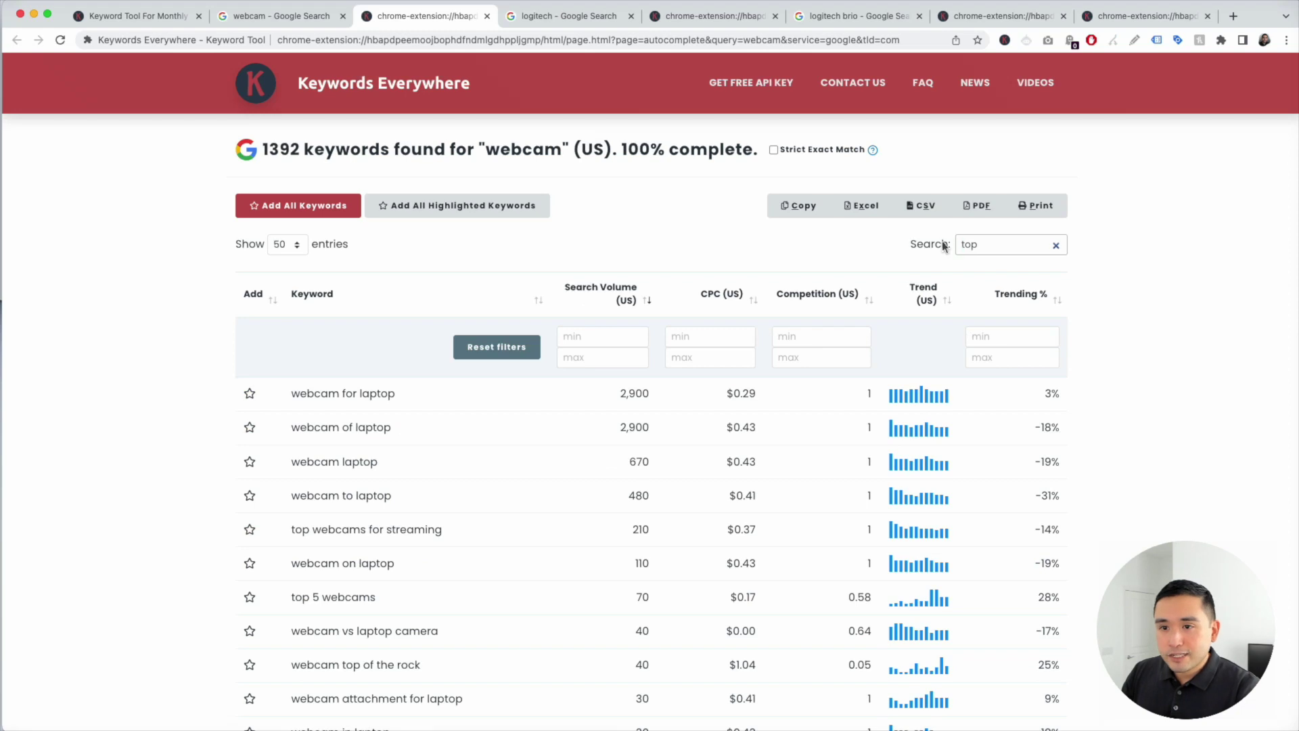
left_click(249, 529)
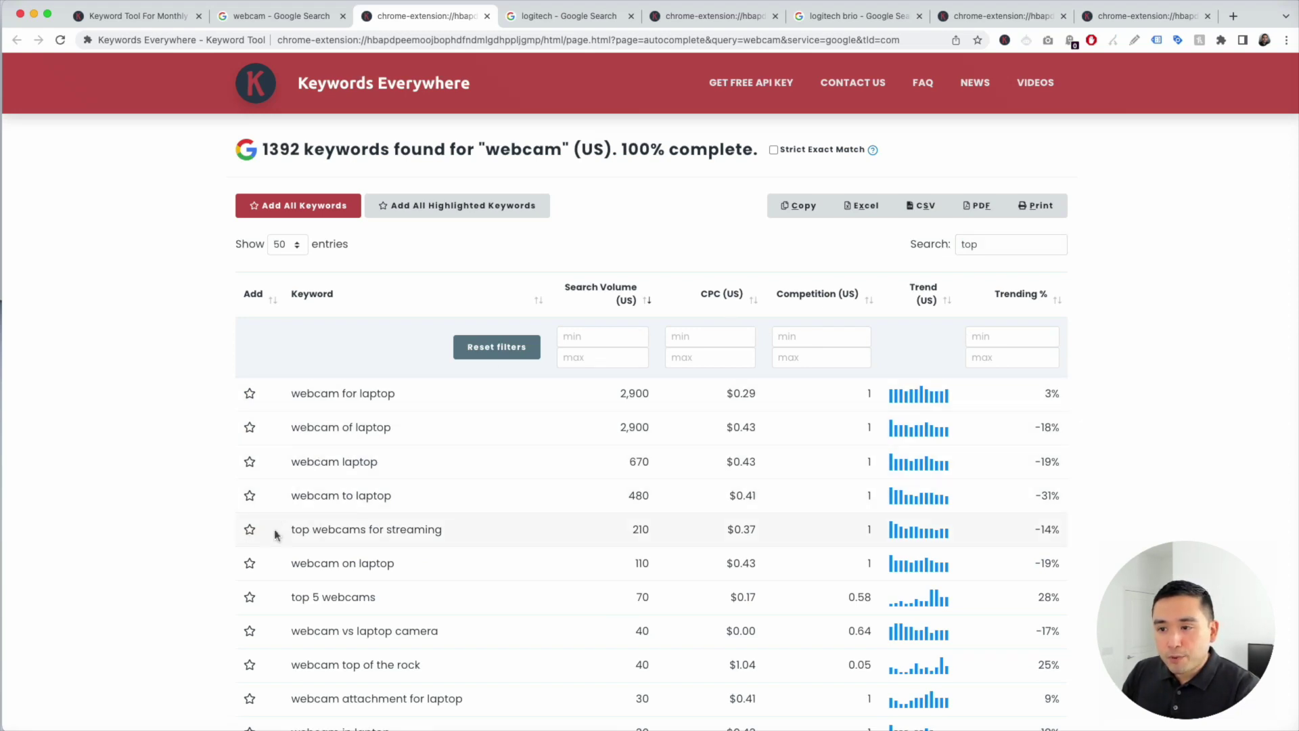
scroll(635, 532, "down", 2)
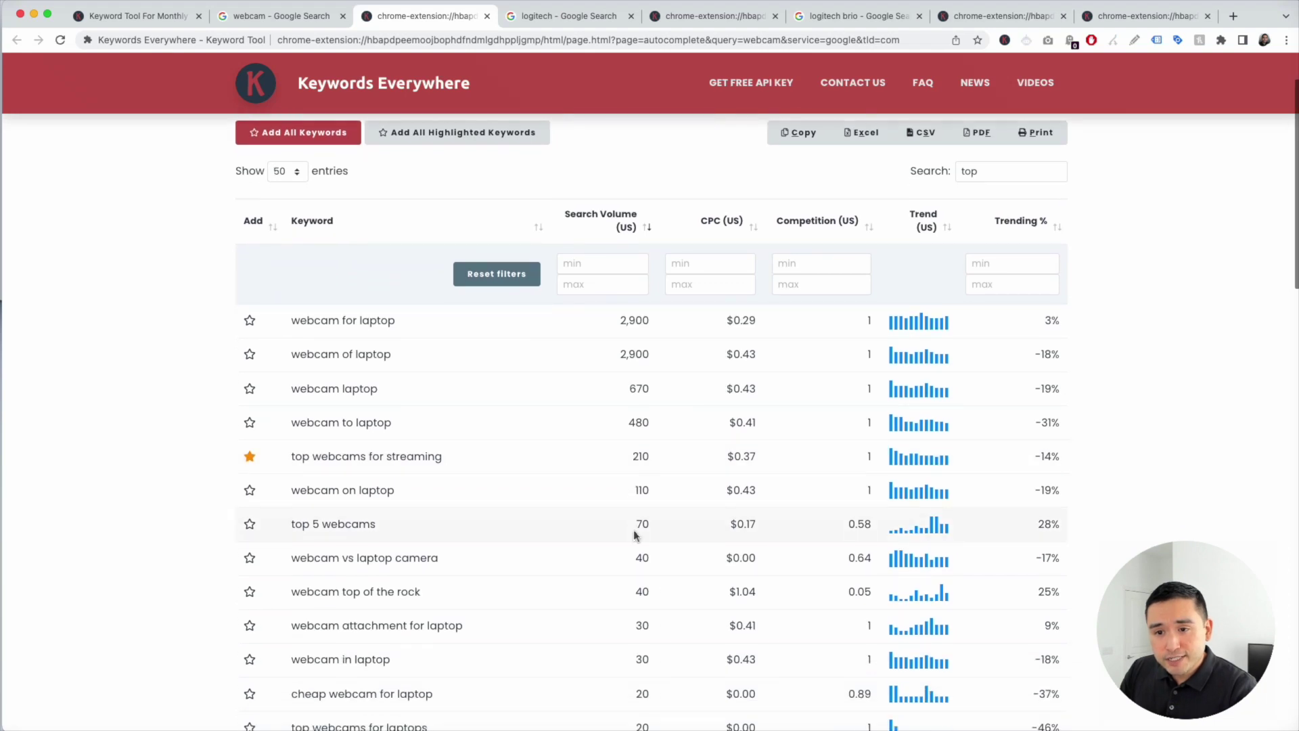
left_click(249, 524)
- Change the search filter to 'cheap' keywords
left_click_drag(988, 171, 941, 172)
type("cheap")
scroll(938, 171, "up", 2)
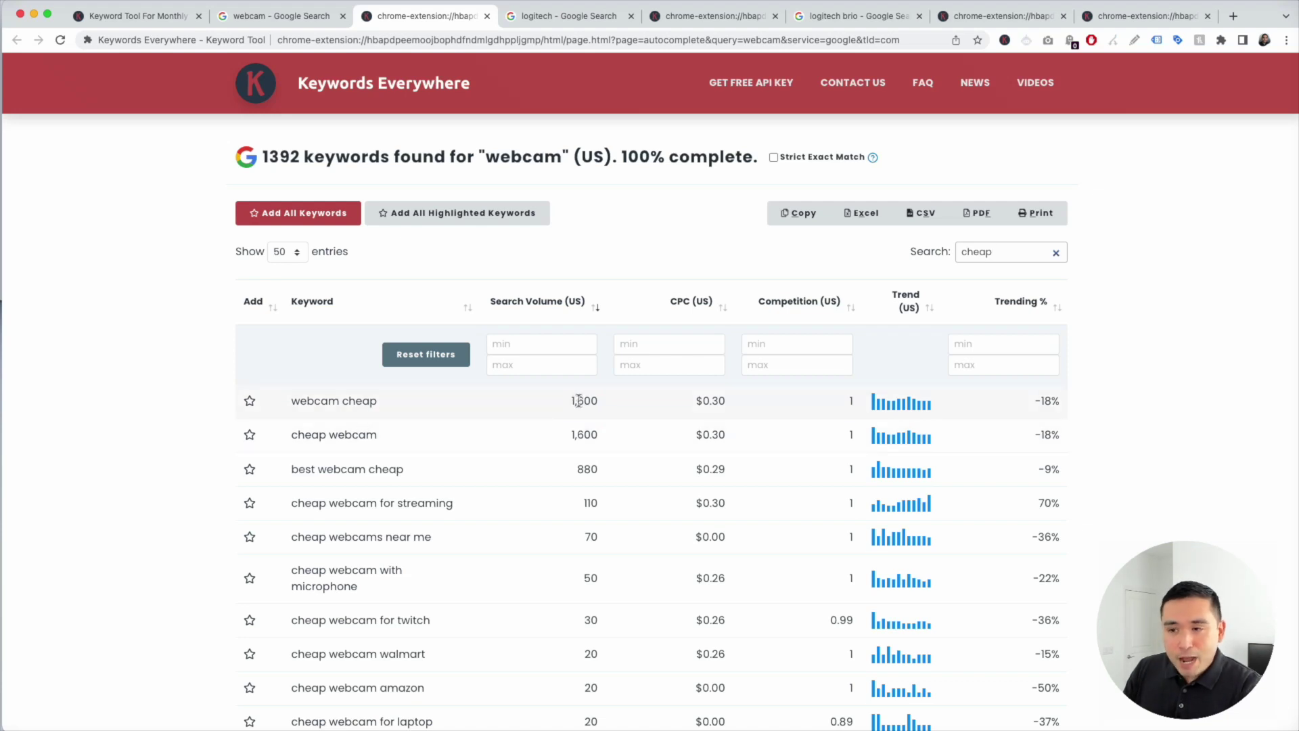
- Star 'webcam cheap' and 'cheap webcam for streaming', then scroll through the rest of the list
left_click(250, 402)
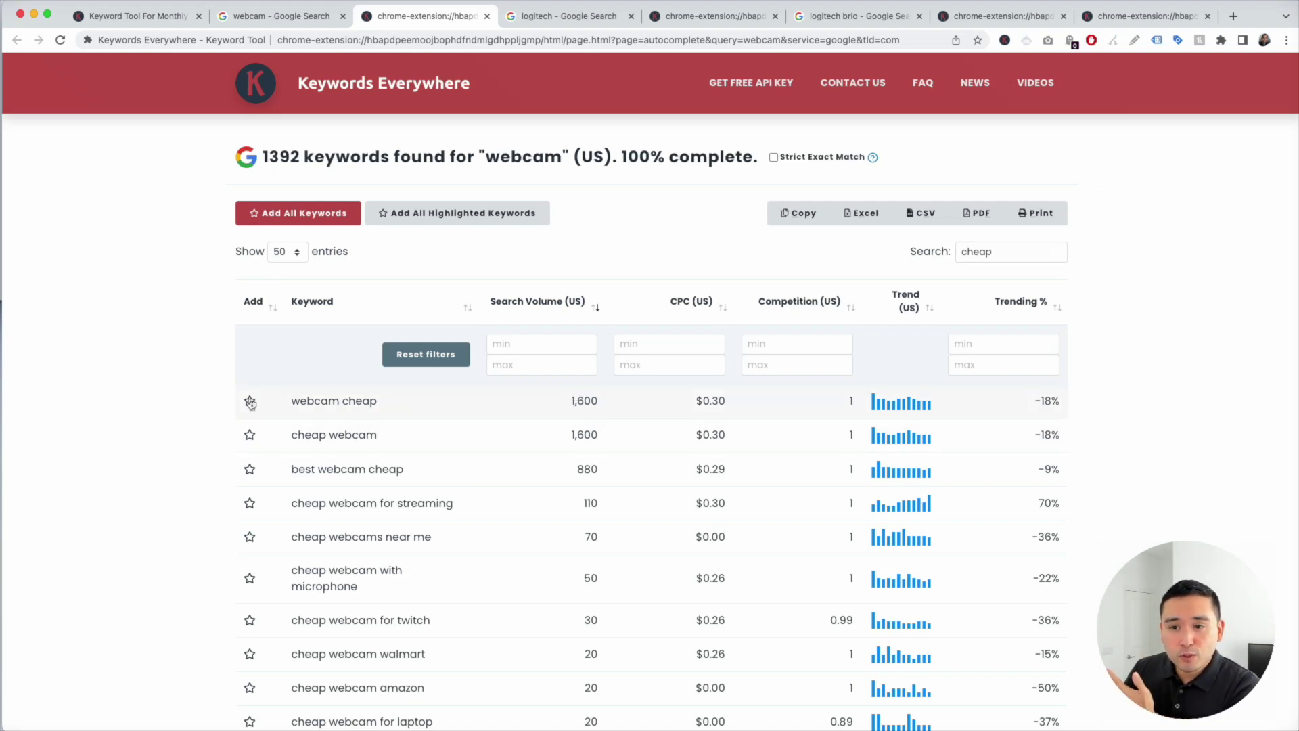
left_click(249, 504)
scroll(270, 487, "down", 1)
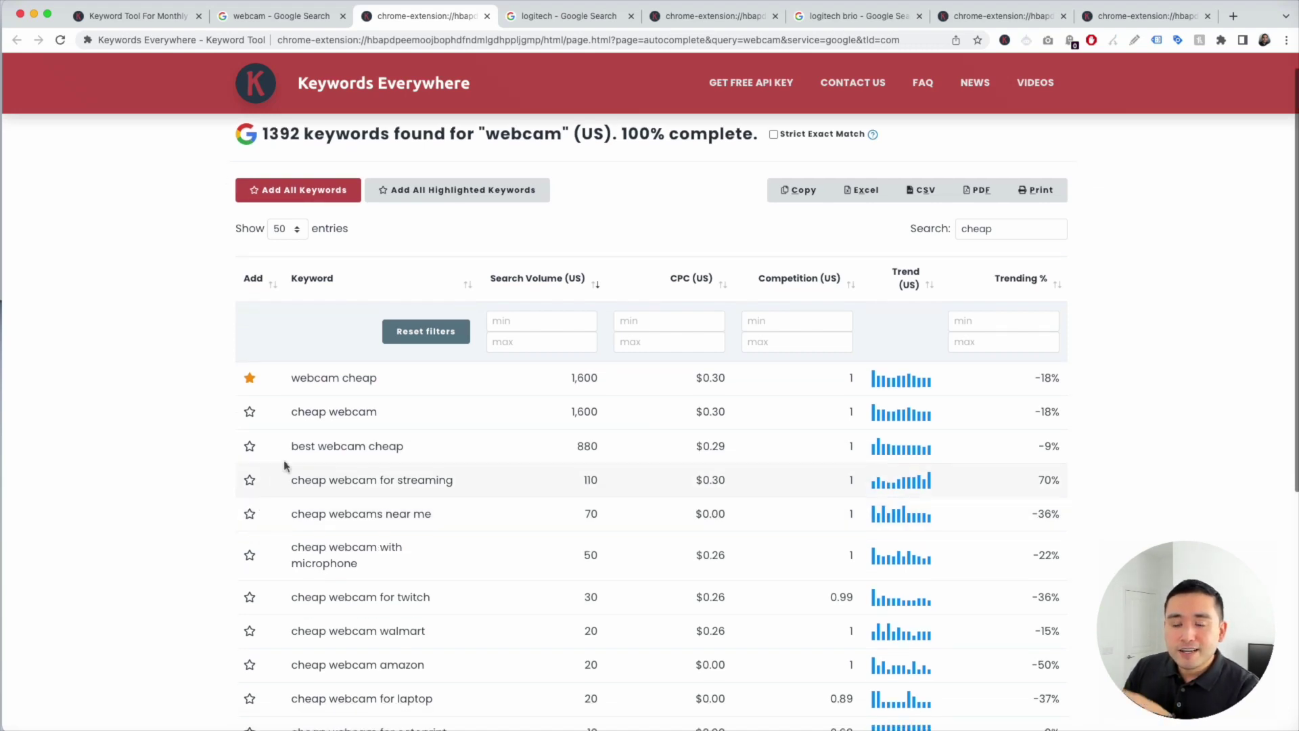
scroll(340, 521, "down", 2)
scroll(341, 544, "down", 3)
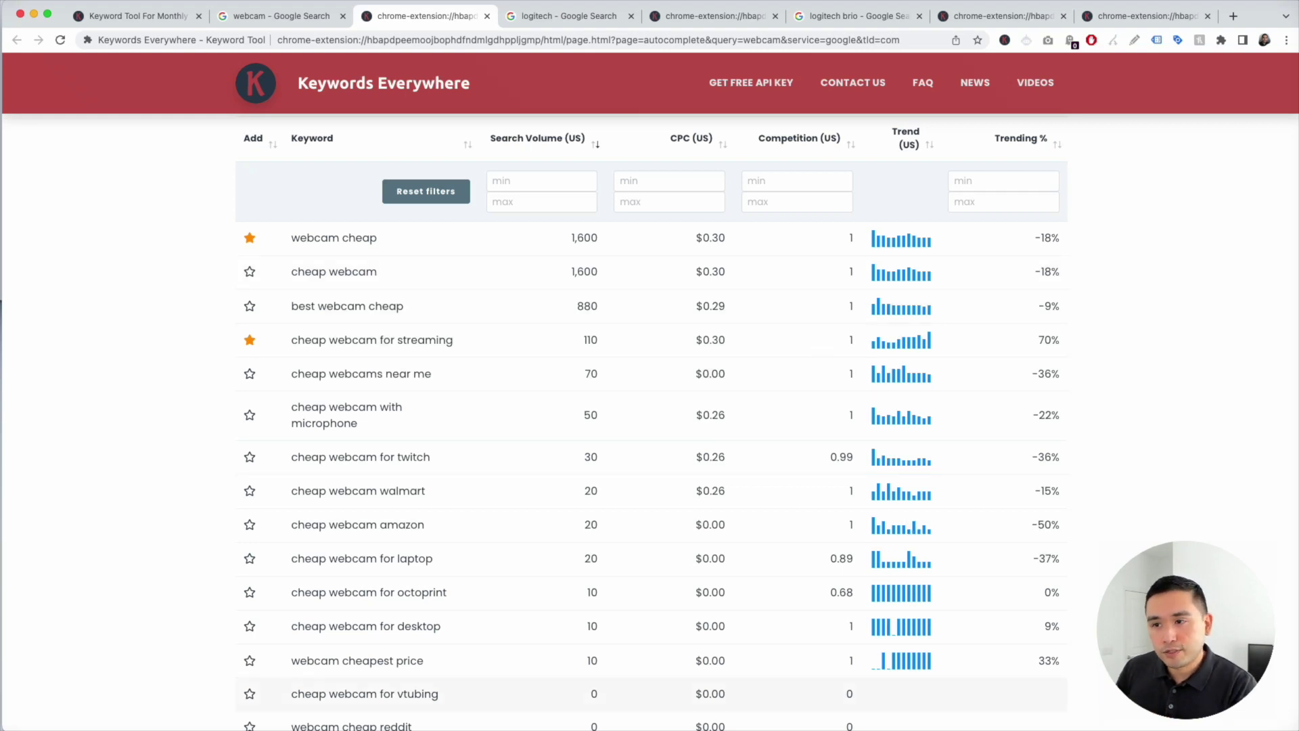
- Check the content plan in the notes, then move on to the logitech Google results
key("super+Tab")
scroll(490, 332, "down", 2)
left_click_drag(445, 333, 644, 332)
scroll(649, 332, "down", 1)
scroll(649, 333, "down", 2)
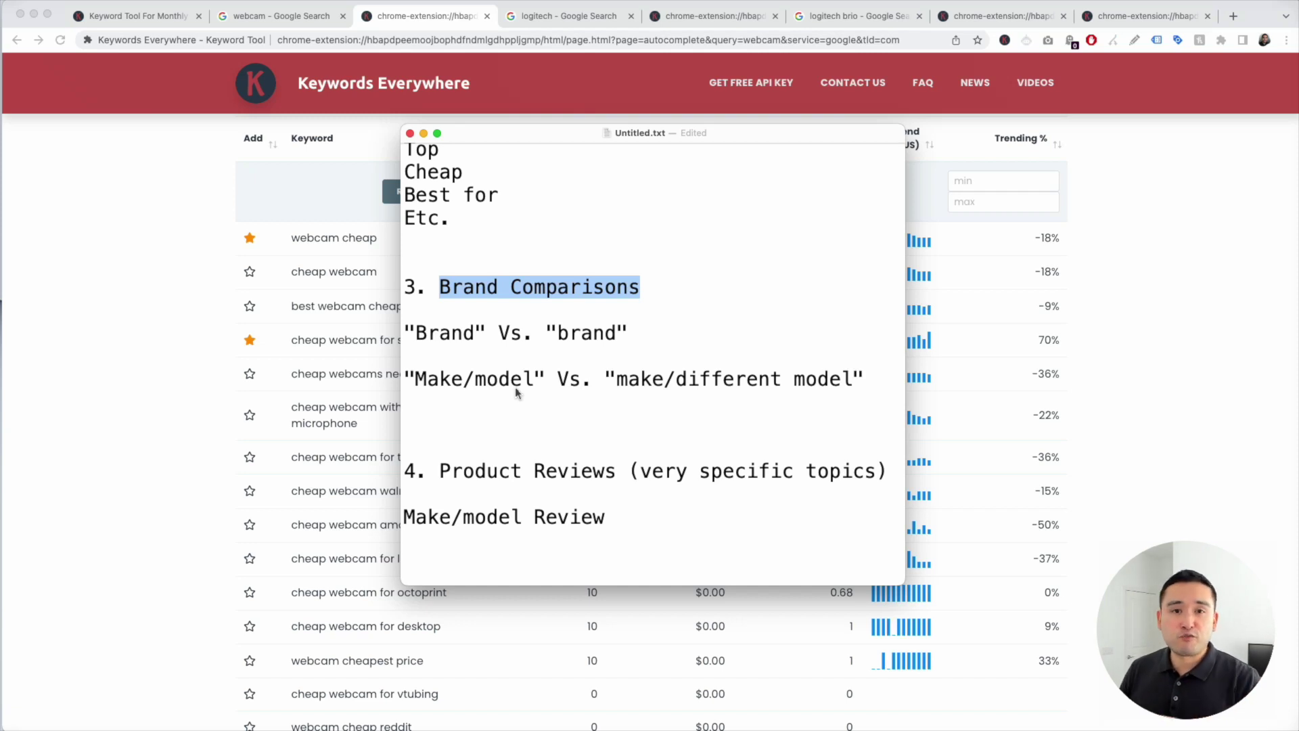
left_click(156, 329)
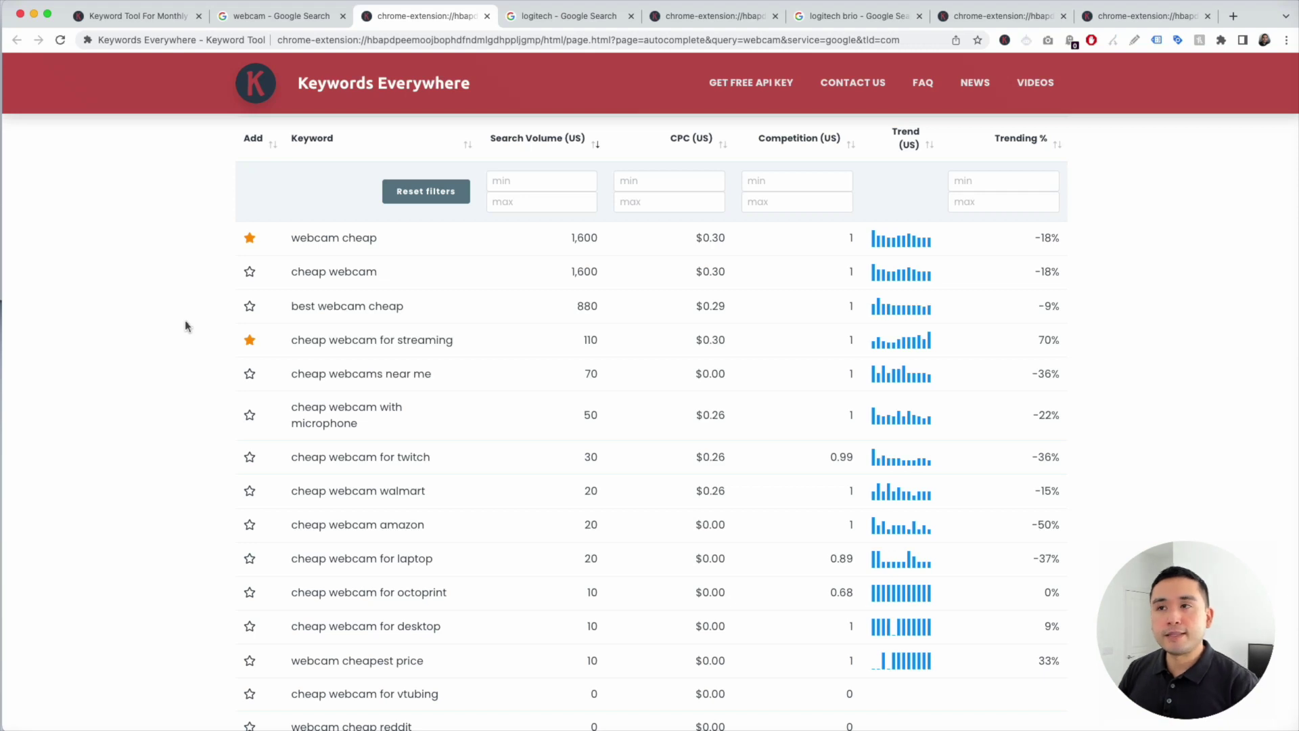
left_click(580, 16)
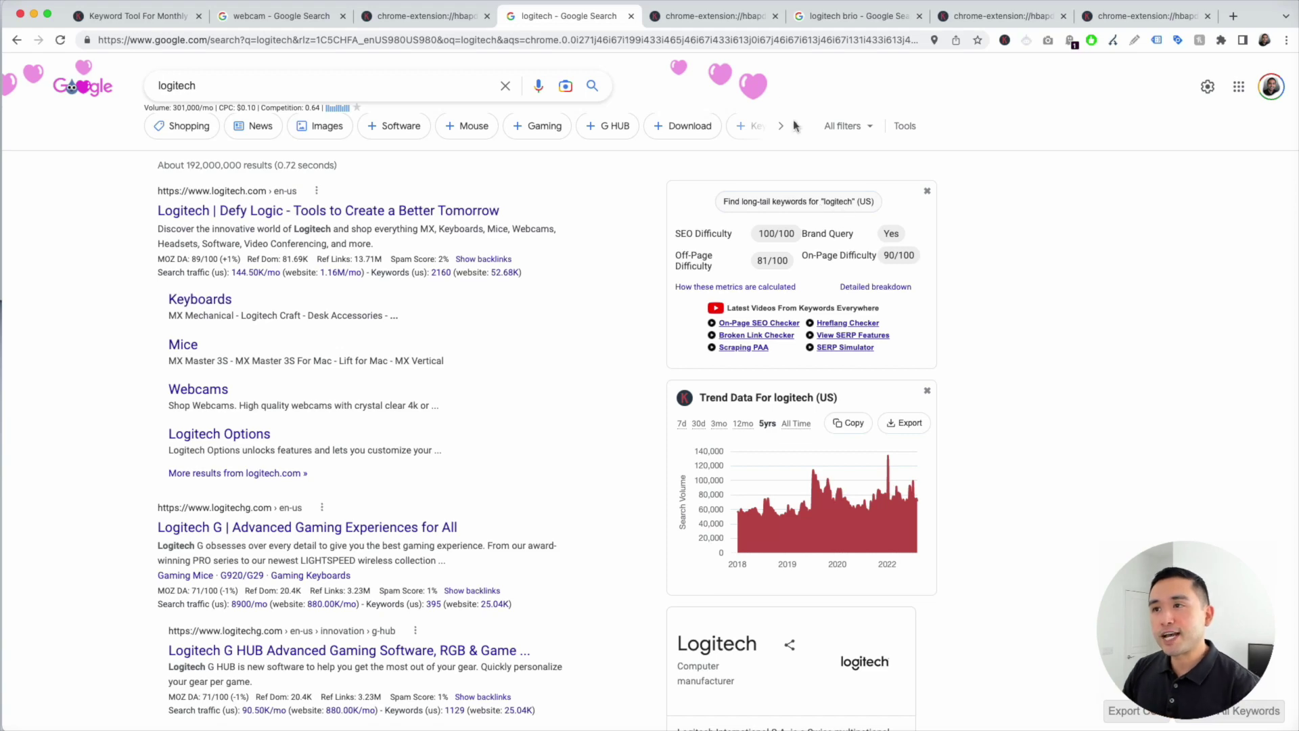
- Open the 1190-keyword logitech list and scan through it
left_click(742, 19)
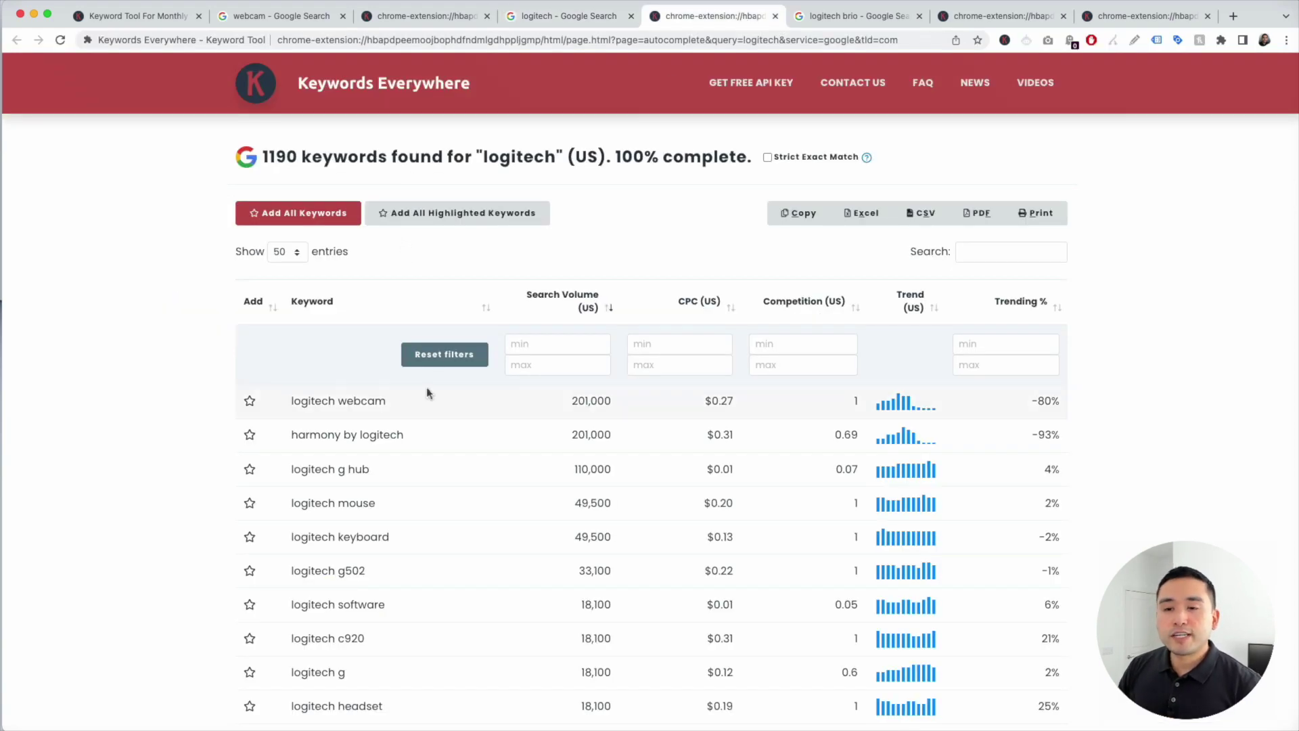
scroll(427, 393, "down", 2)
scroll(324, 493, "up", 2)
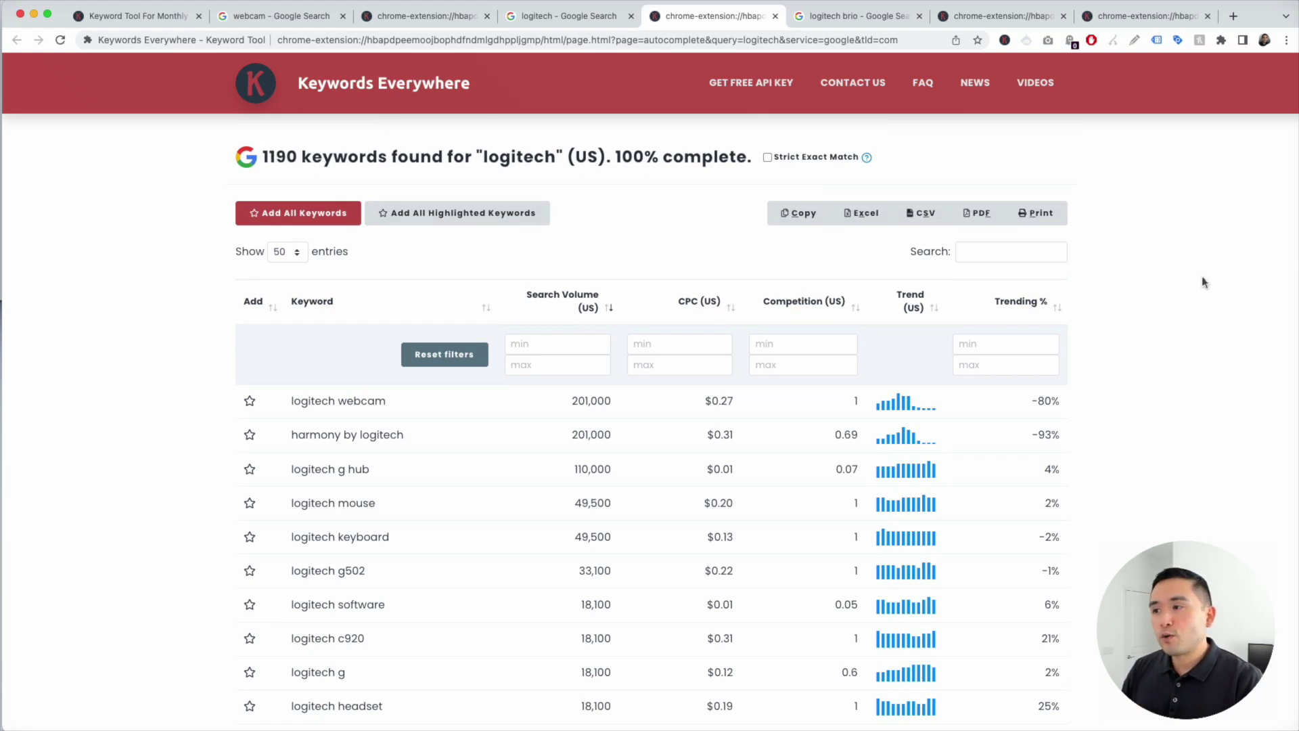
- Filter the logitech keywords to the 22 'vs' comparisons, topped by 'logitech bolt vs unifying'
left_click(1016, 251)
type("vs")
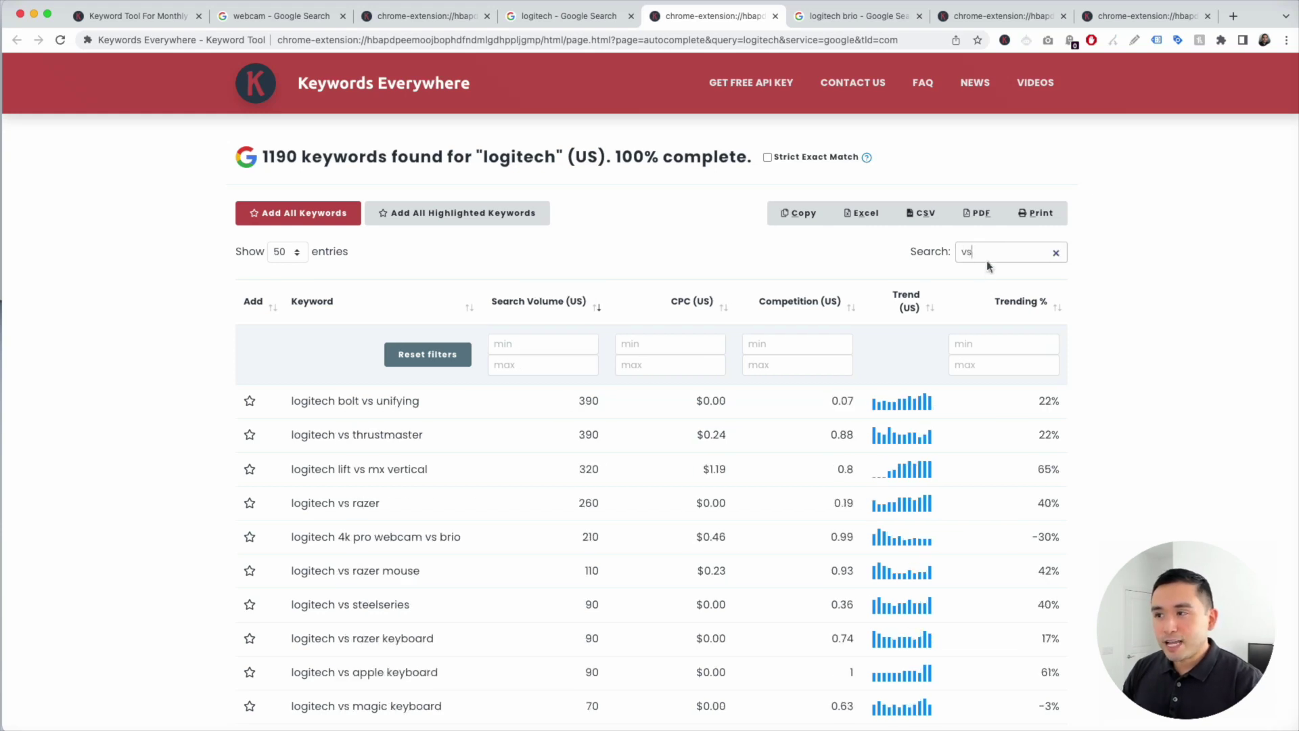
scroll(458, 441, "down", 1)
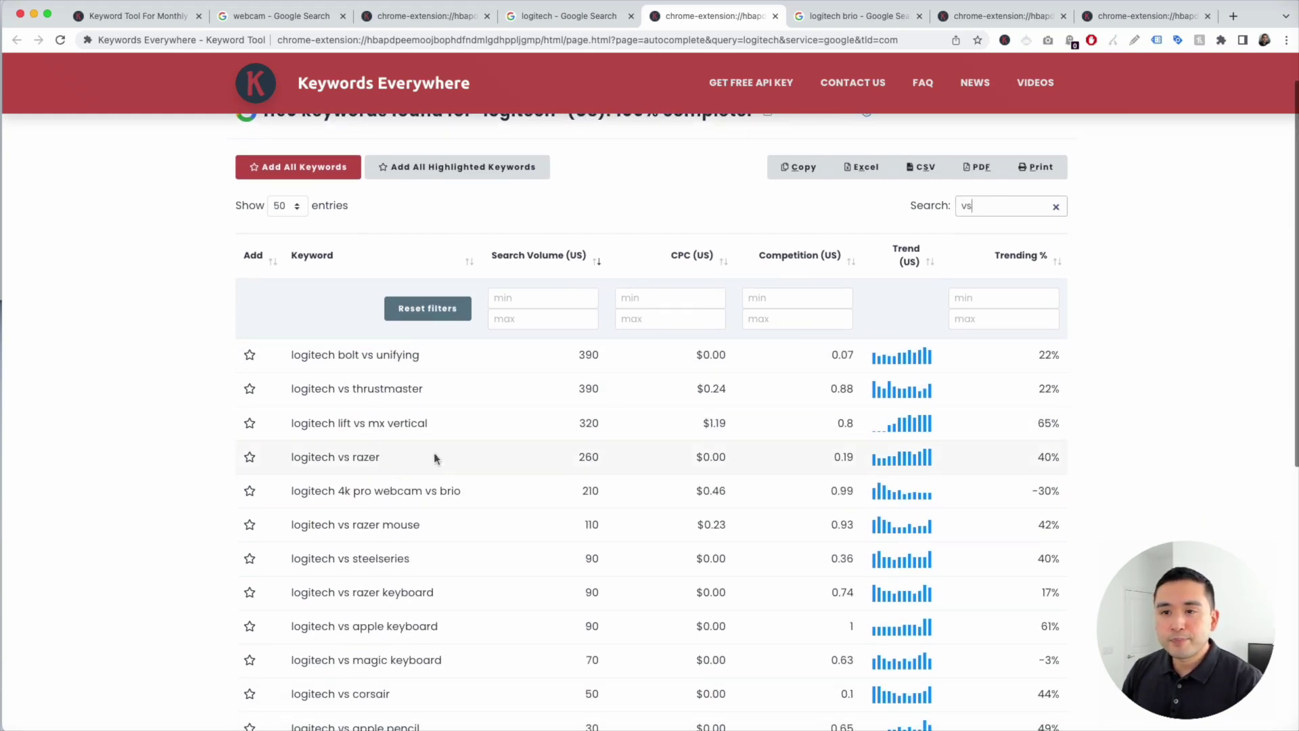
scroll(383, 565, "down", 1)
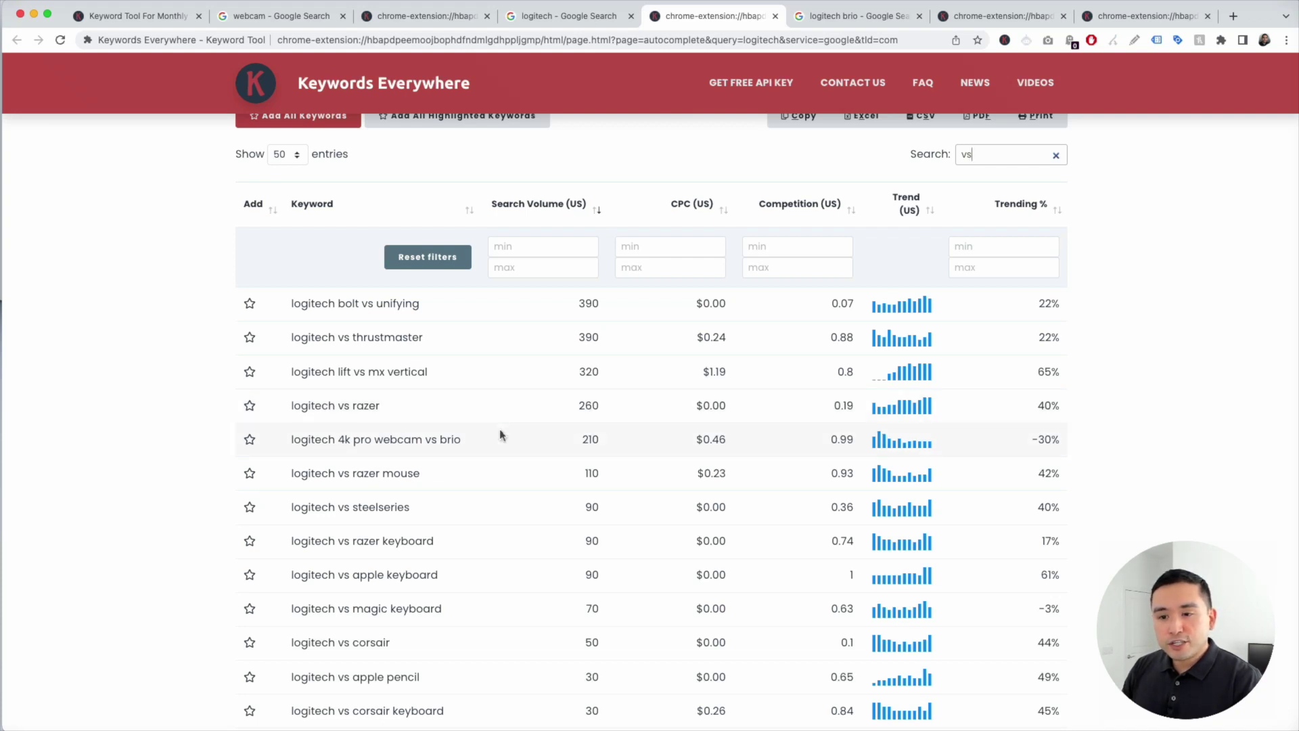
scroll(318, 595, "down", 5)
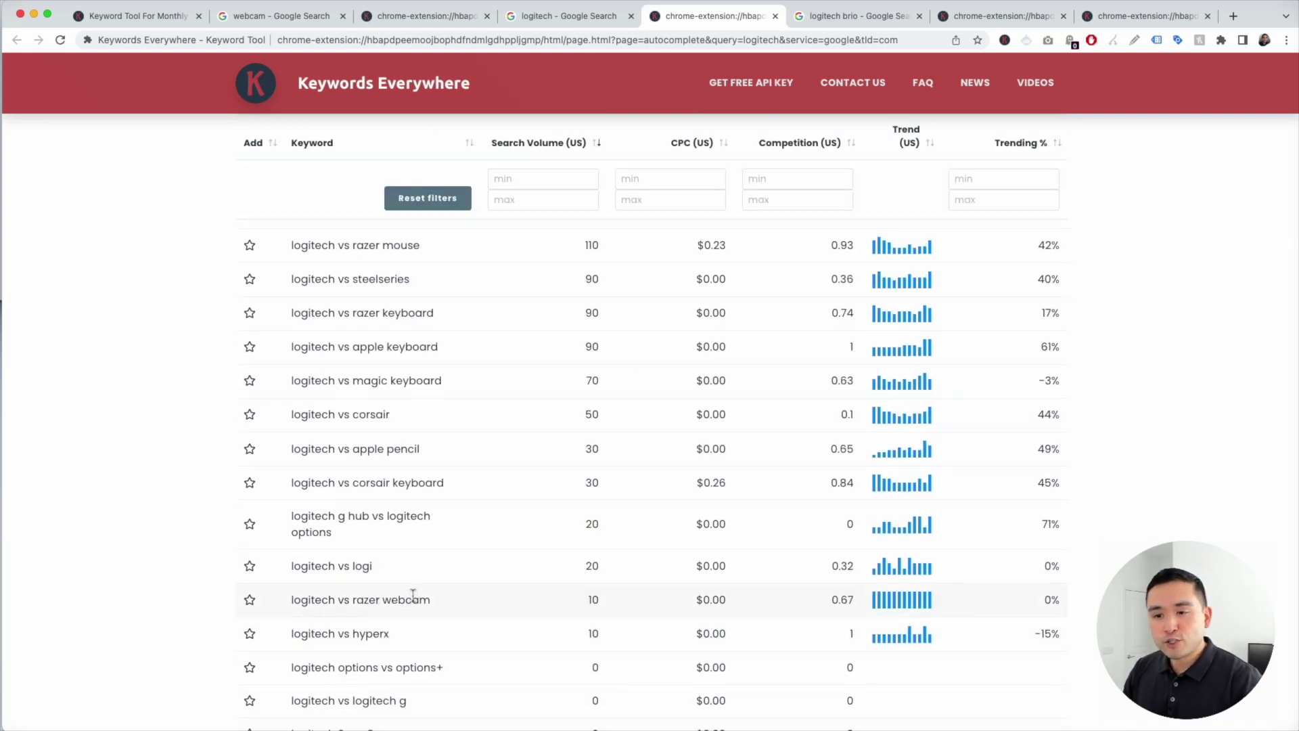
scroll(432, 598, "down", 4)
scroll(432, 598, "up", 7)
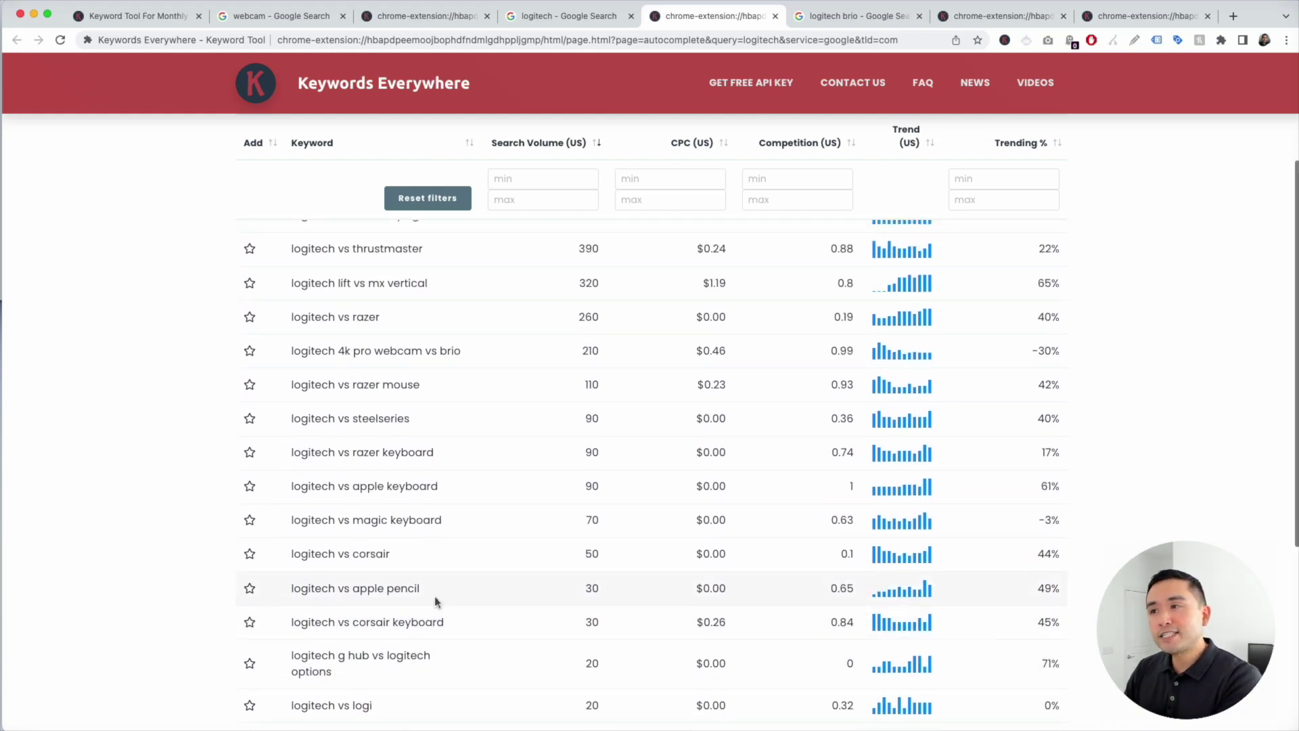
scroll(437, 599, "up", 3)
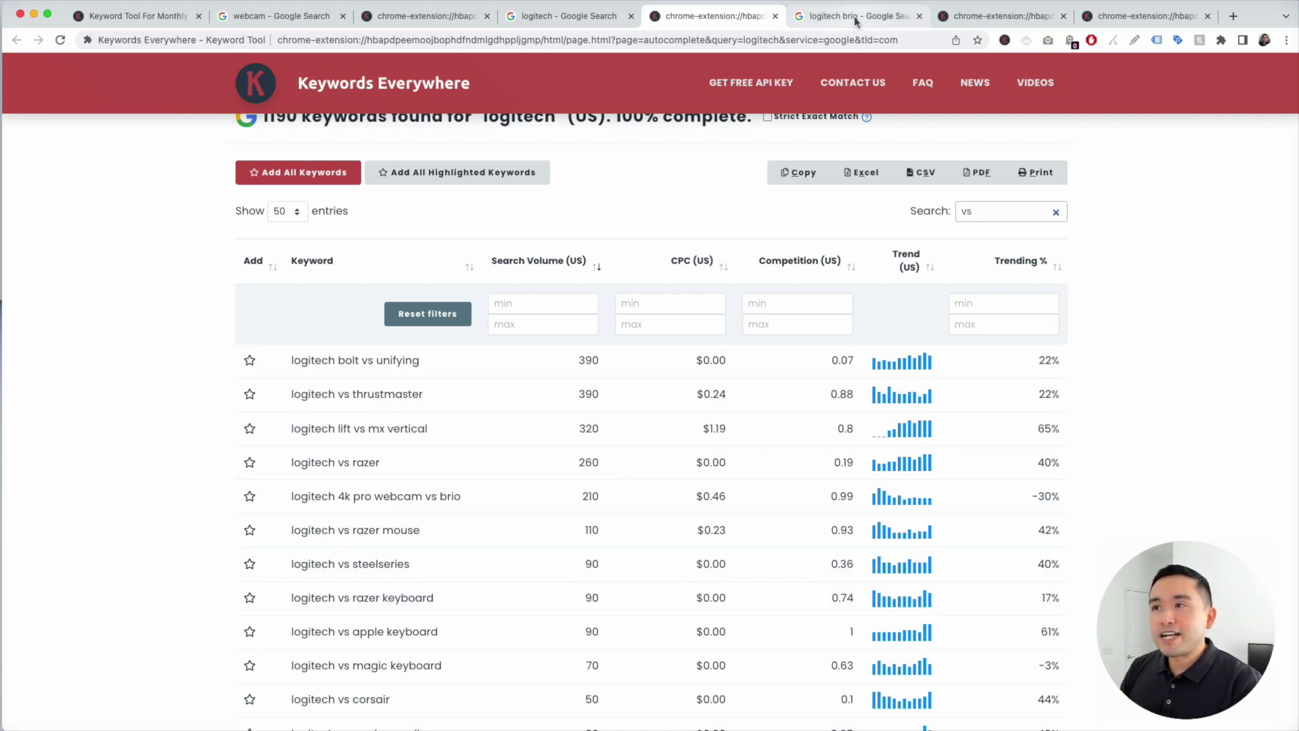
left_click(832, 19)
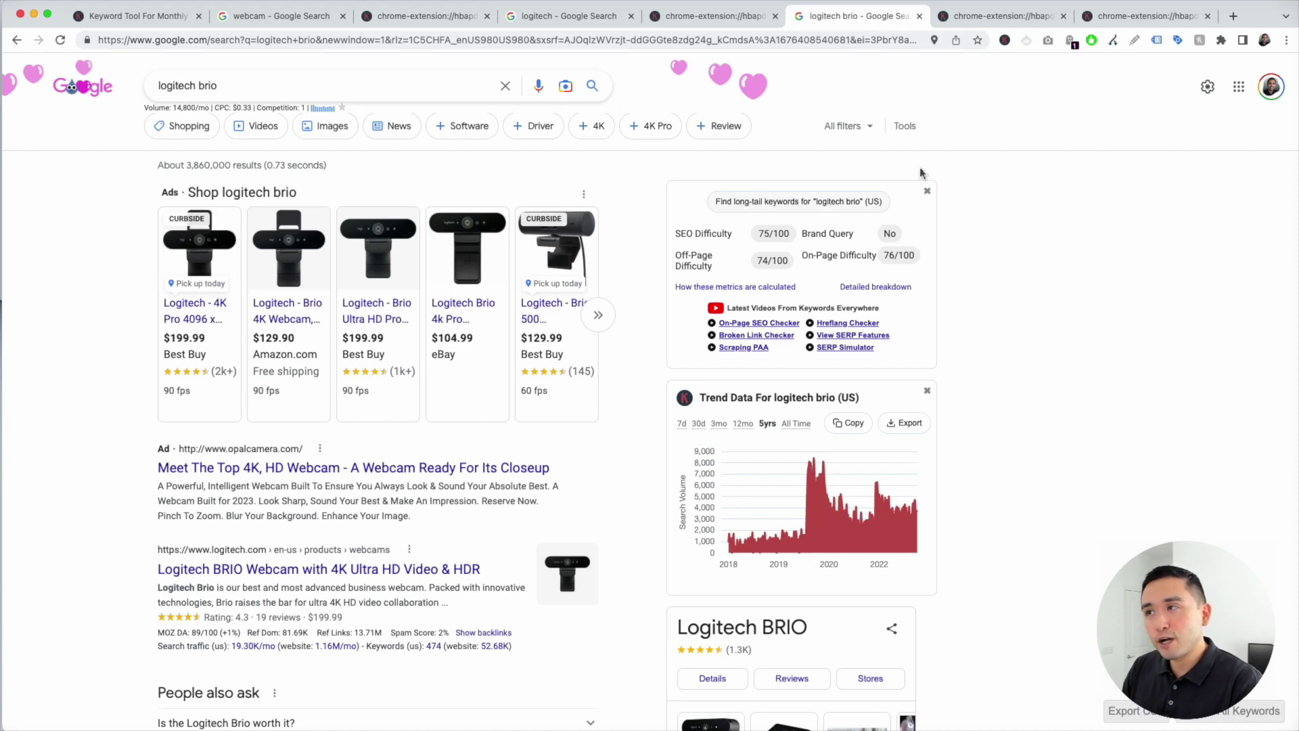
- Open the logitech brio keyword list and filter it to 'vs', led by 'elgato facecam vs logitech brio'
left_click(1017, 20)
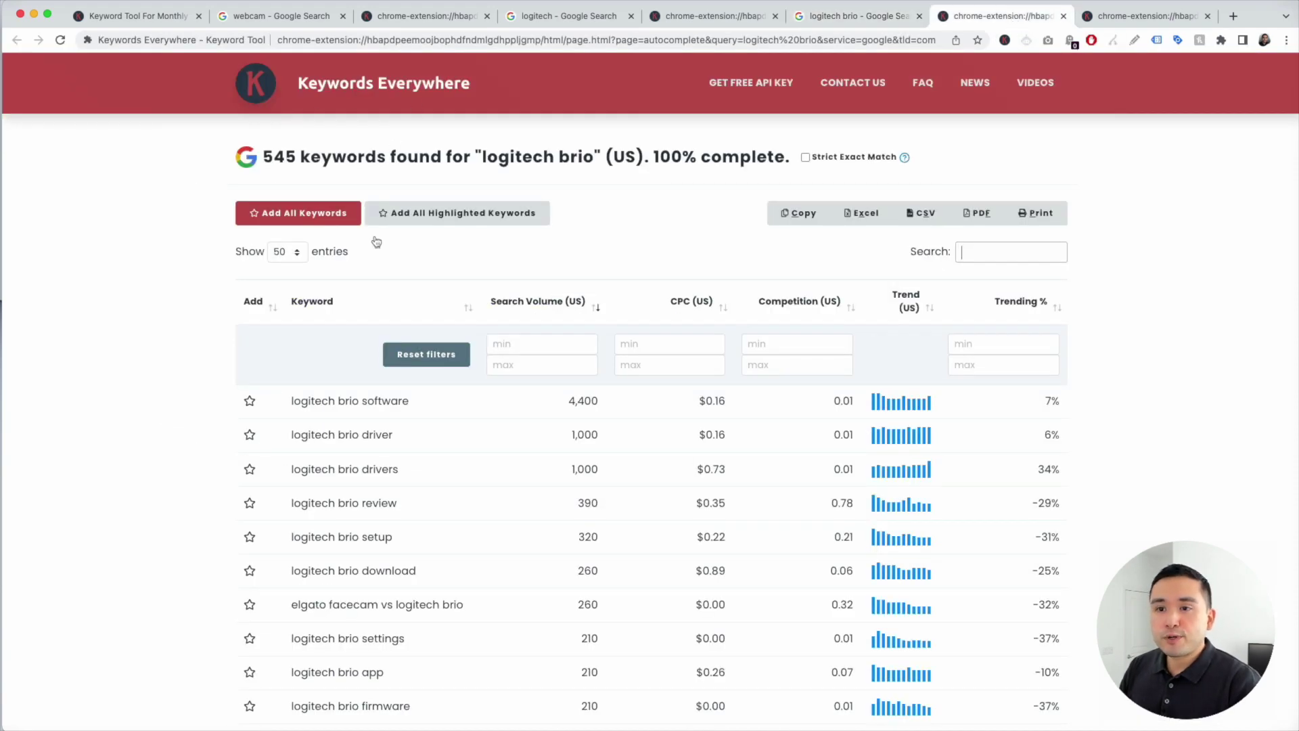
scroll(356, 401, "down", 5)
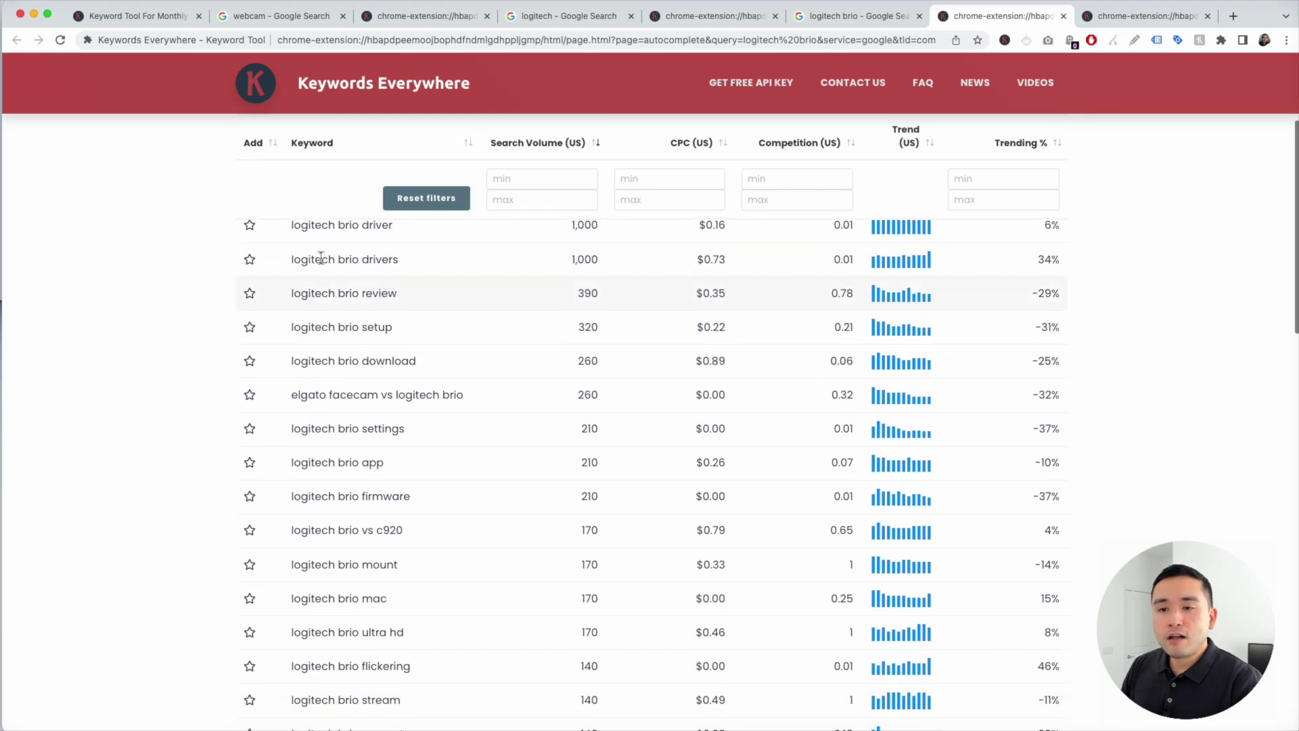
scroll(346, 392, "up", 5)
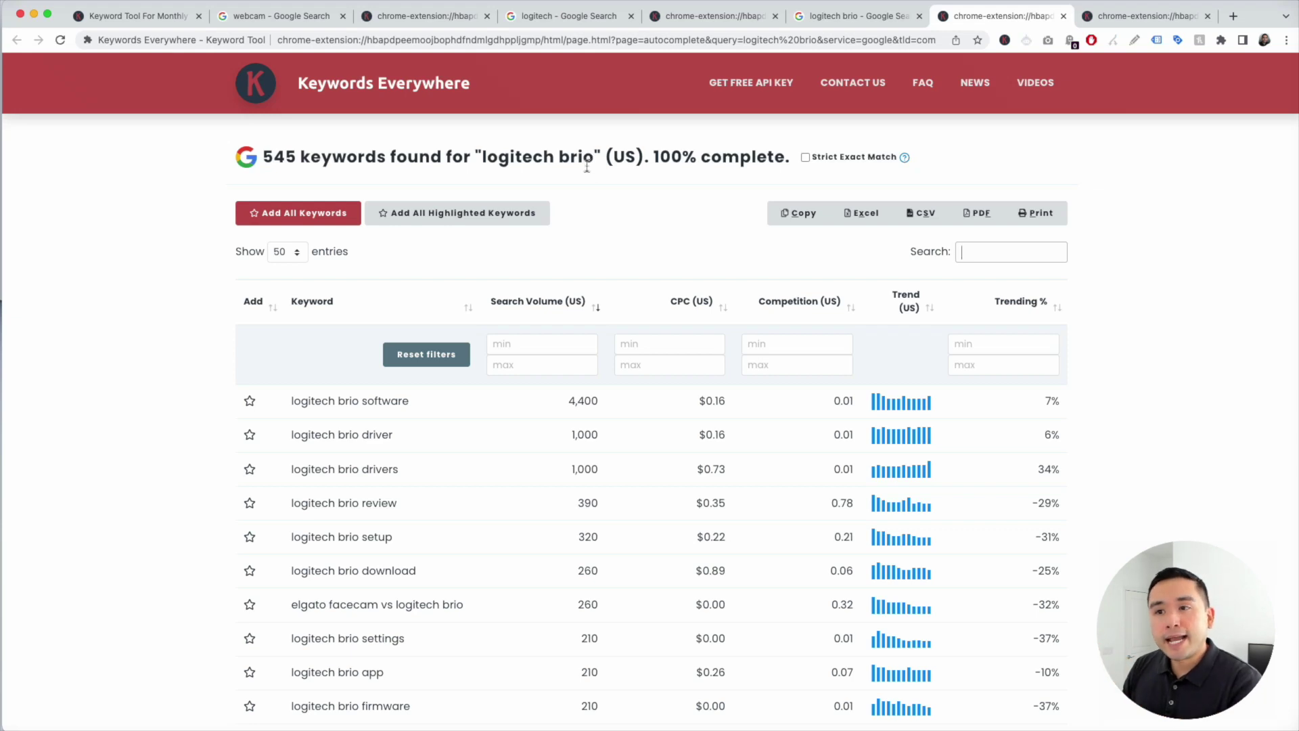
type("vs")
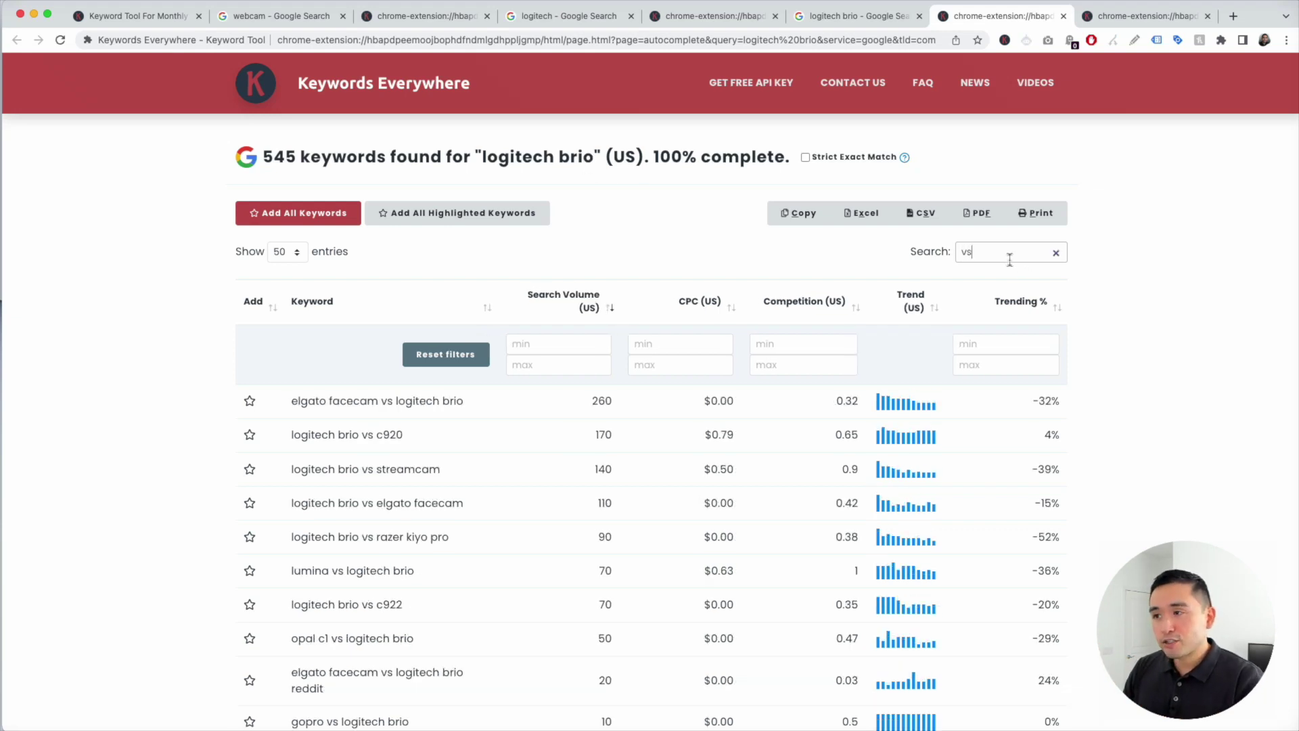
scroll(789, 313, "down", 3)
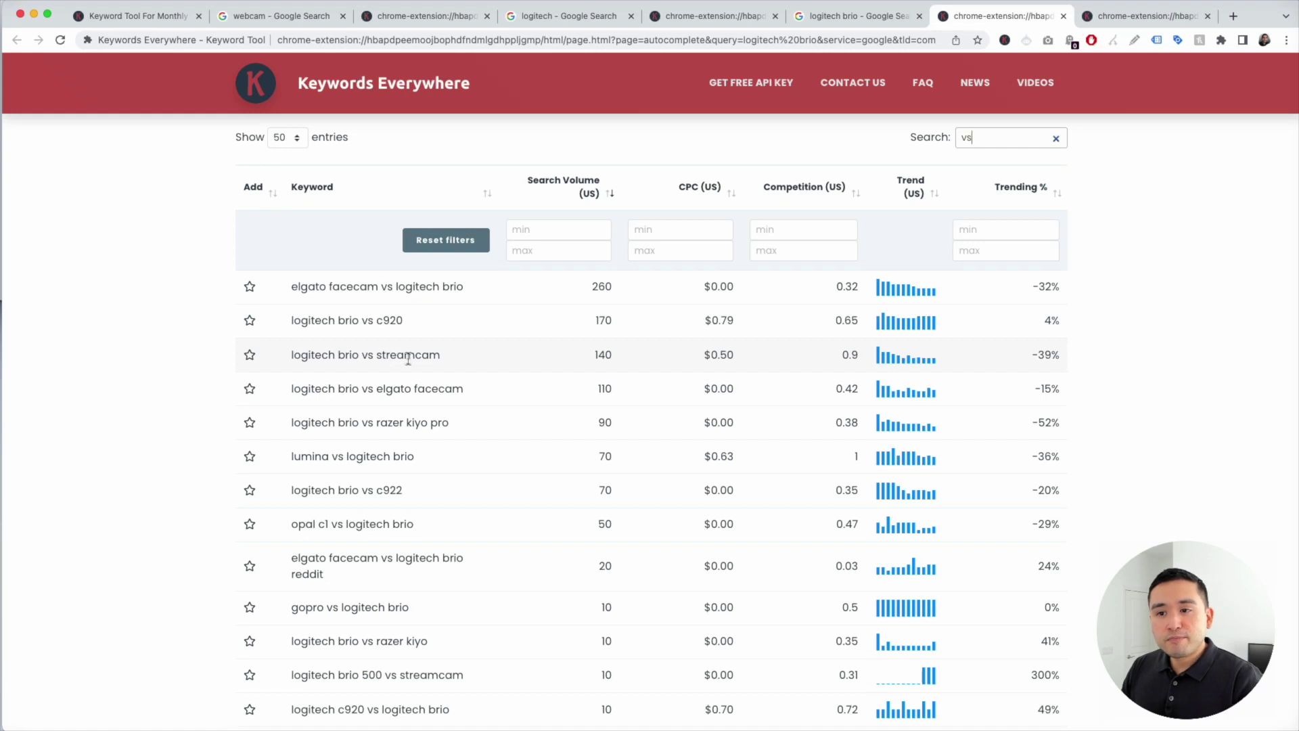
scroll(411, 414, "down", 1)
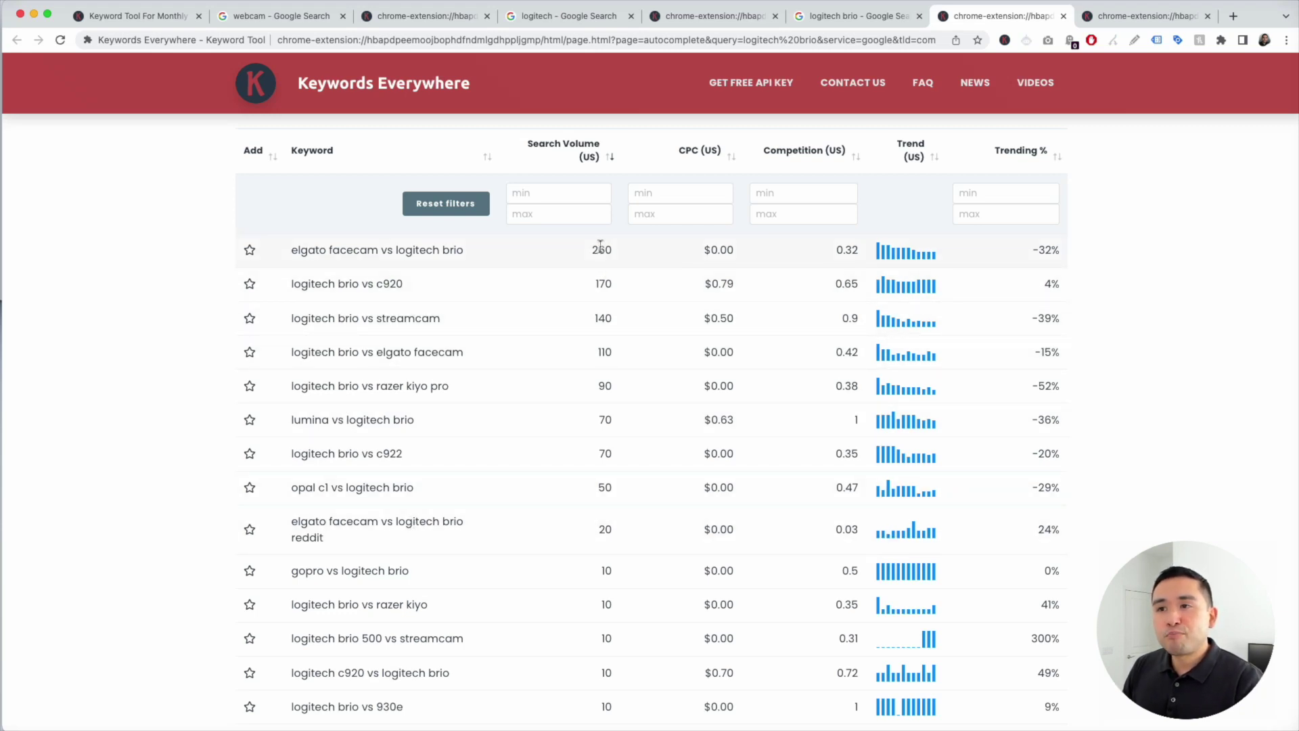
scroll(606, 600, "down", 3)
scroll(606, 600, "up", 2)
key("super+Tab")
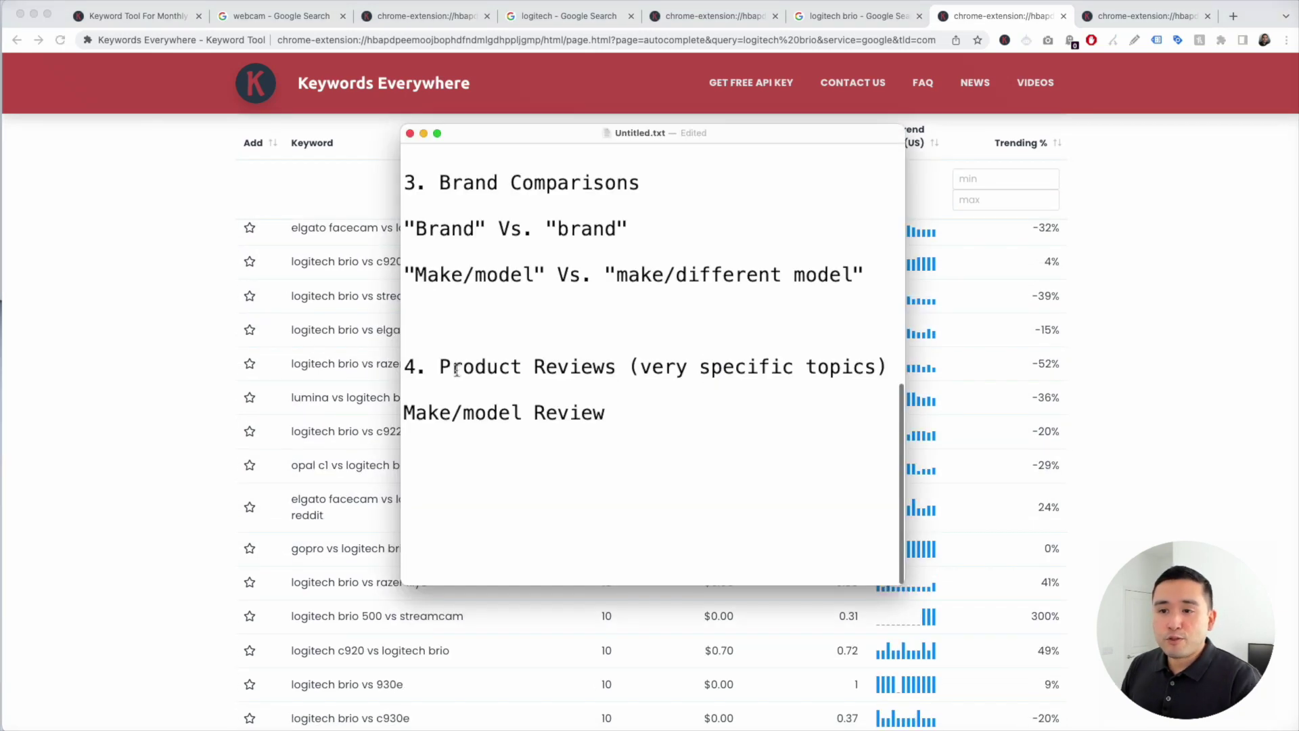
left_click_drag(440, 362, 876, 358)
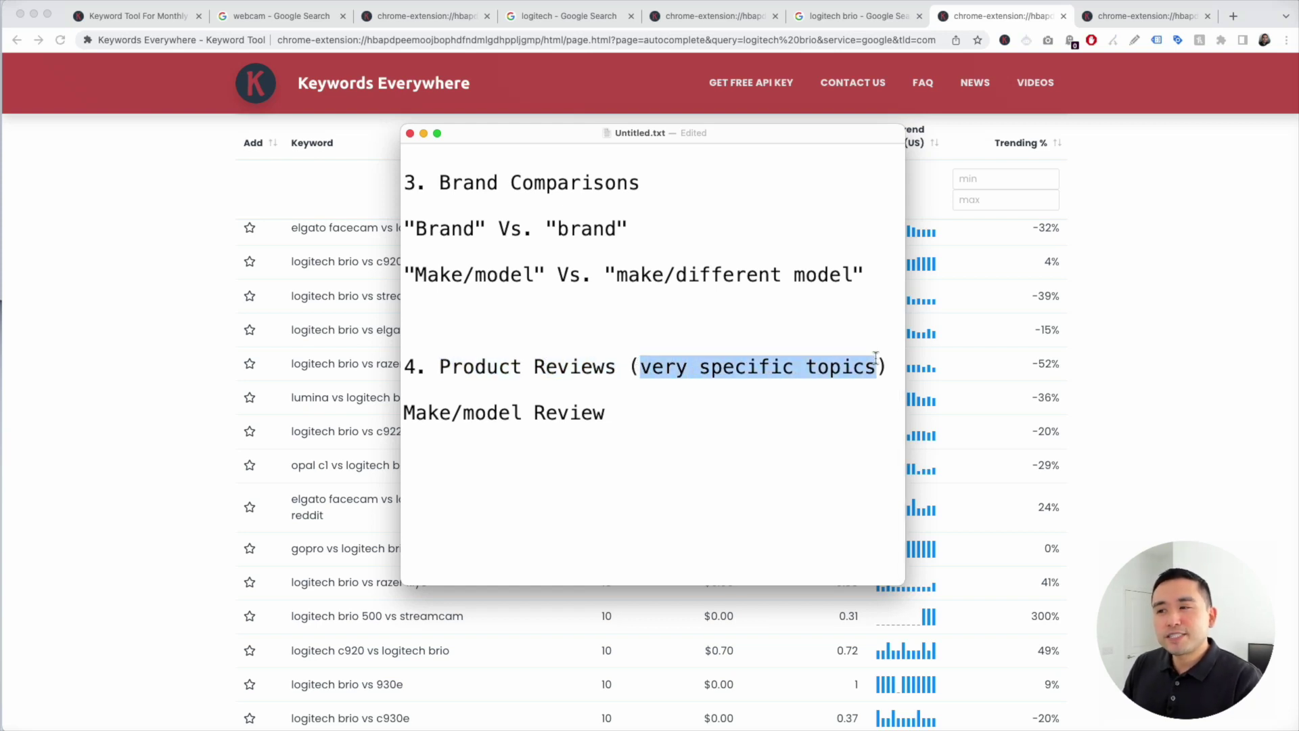
left_click(742, 392)
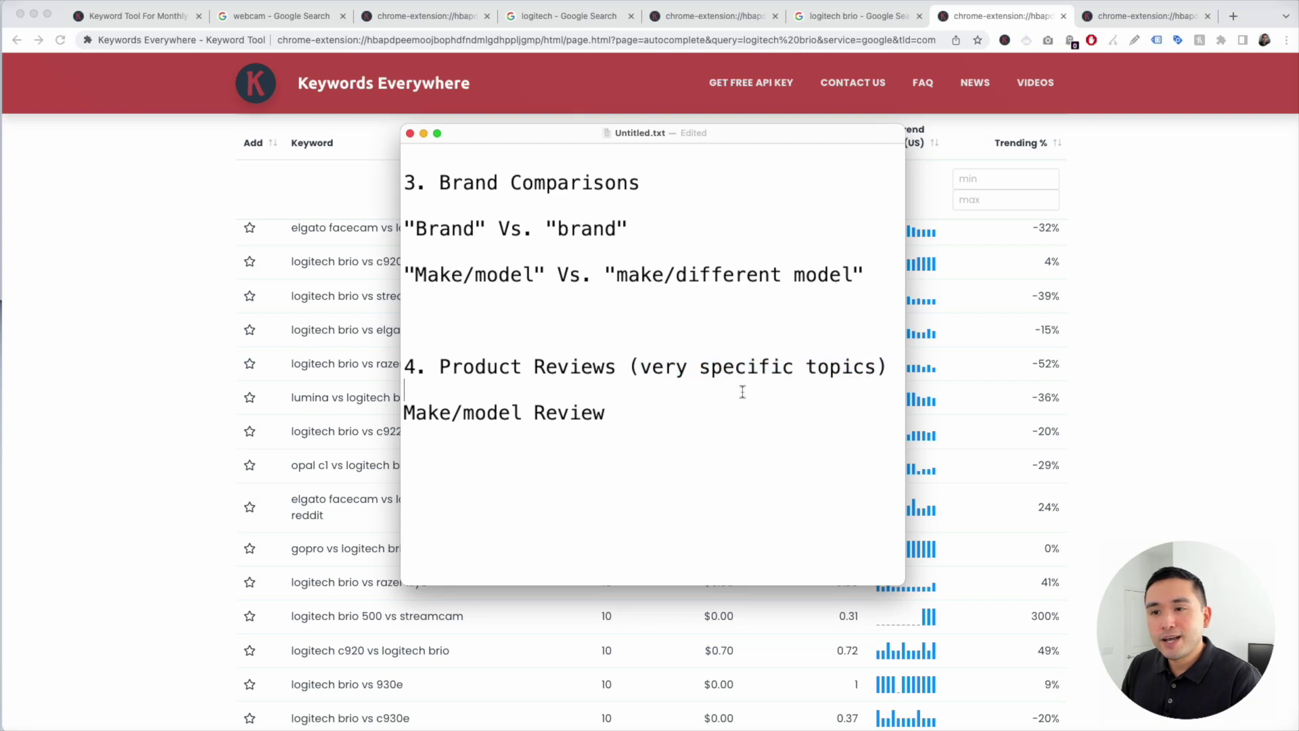
scroll(738, 392, "up", 5)
scroll(738, 392, "up", 1)
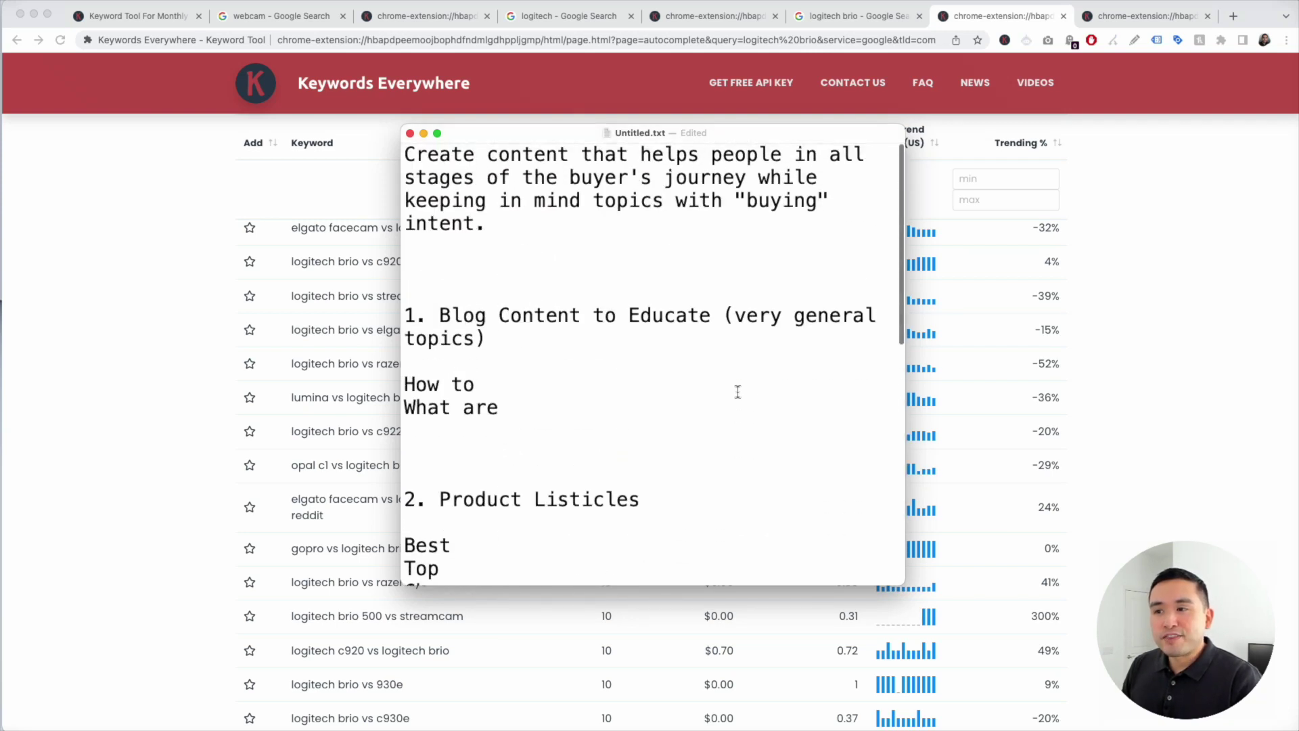
left_click_drag(720, 297, 778, 345)
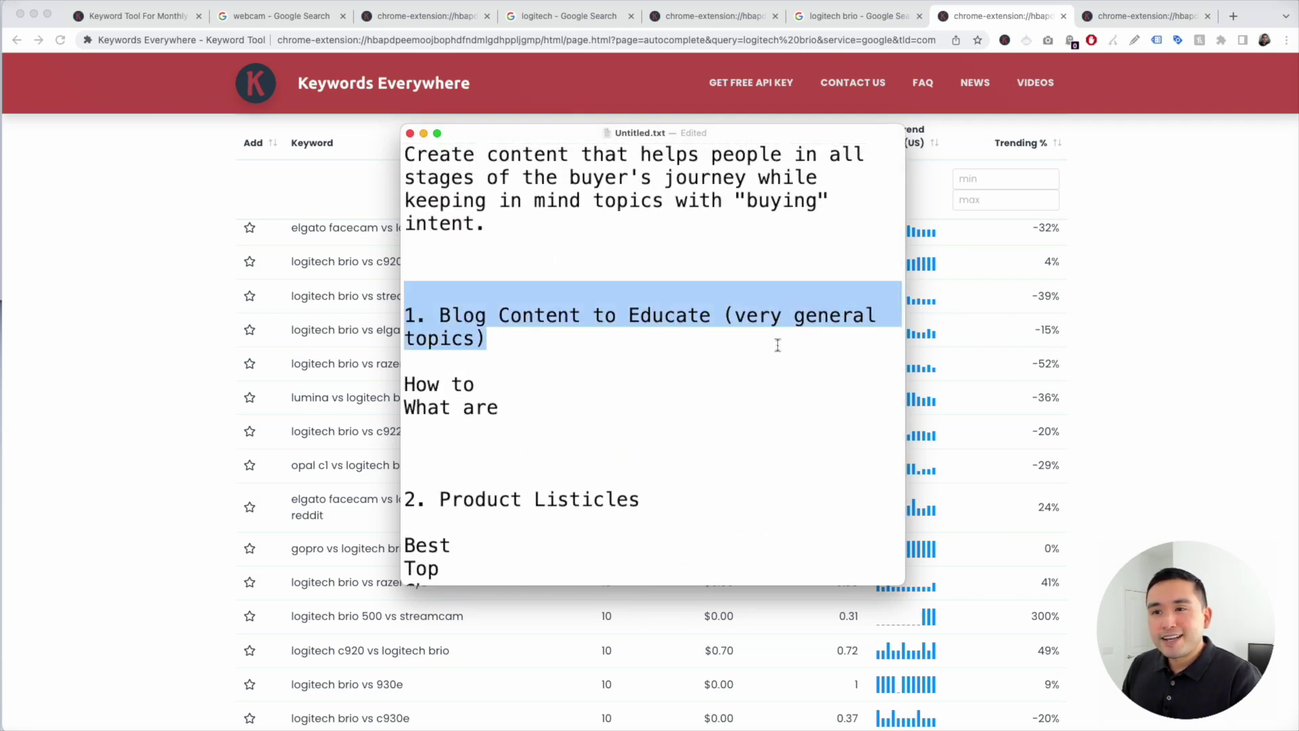
scroll(730, 345, "down", 3)
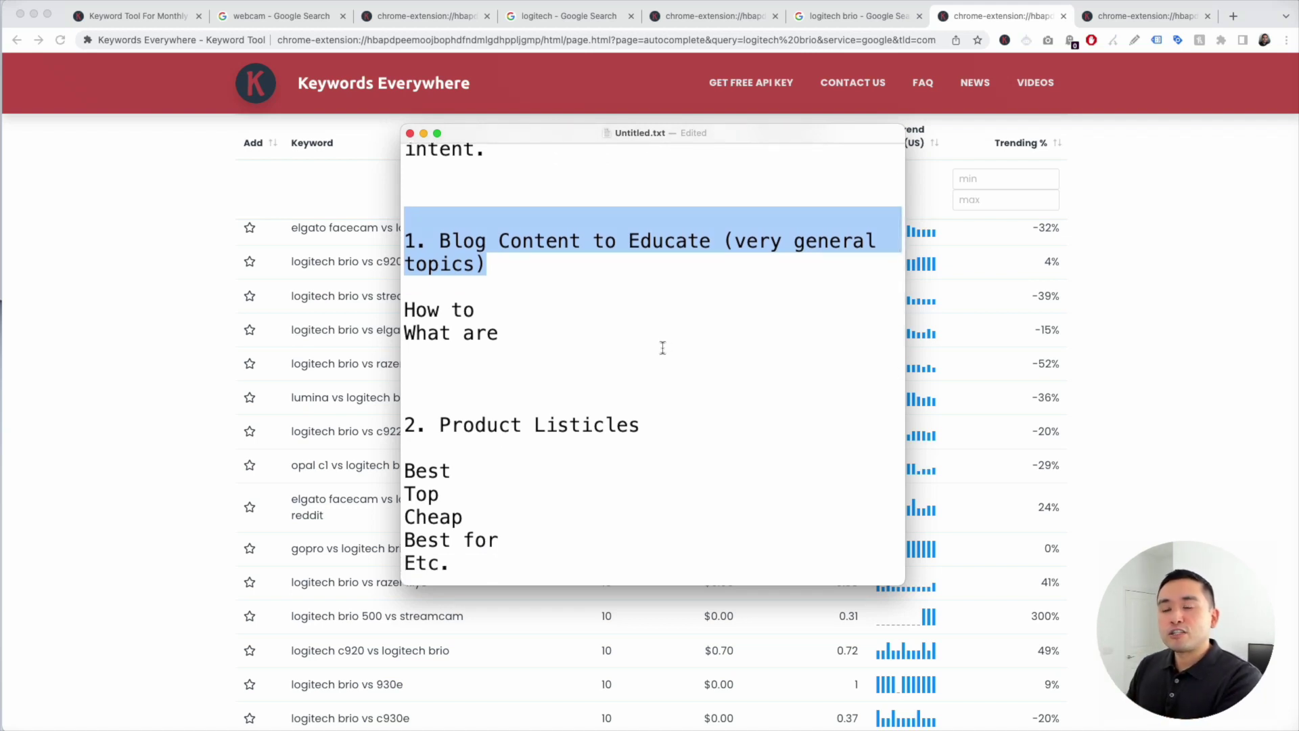
scroll(667, 348, "down", 8)
scroll(658, 352, "down", 5)
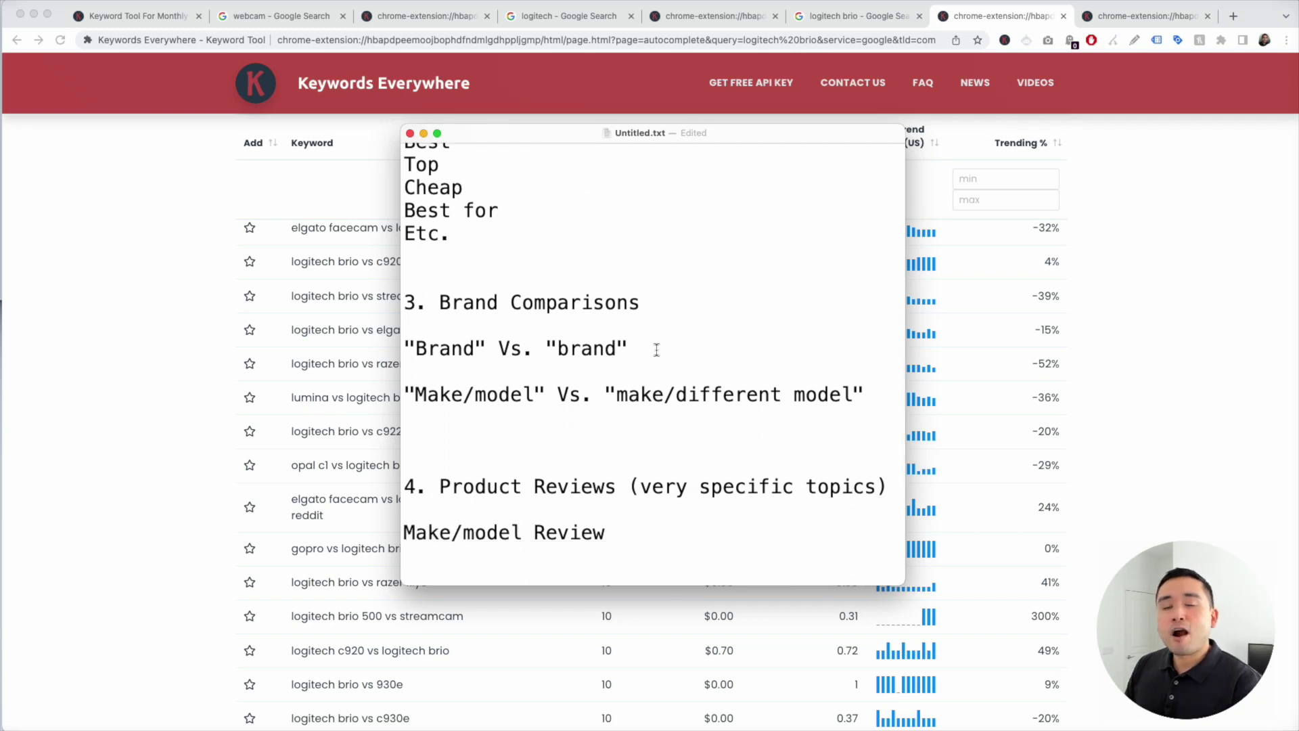
scroll(656, 350, "down", 4)
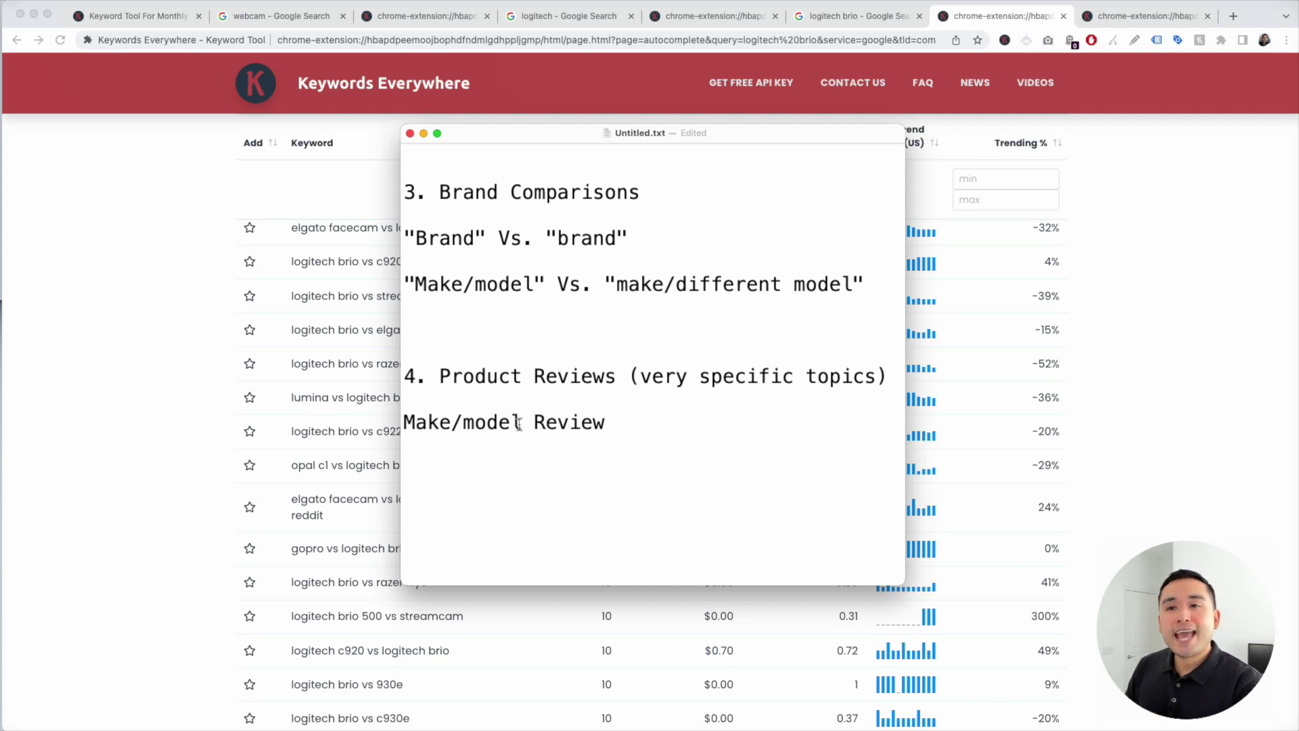
left_click_drag(609, 422, 402, 381)
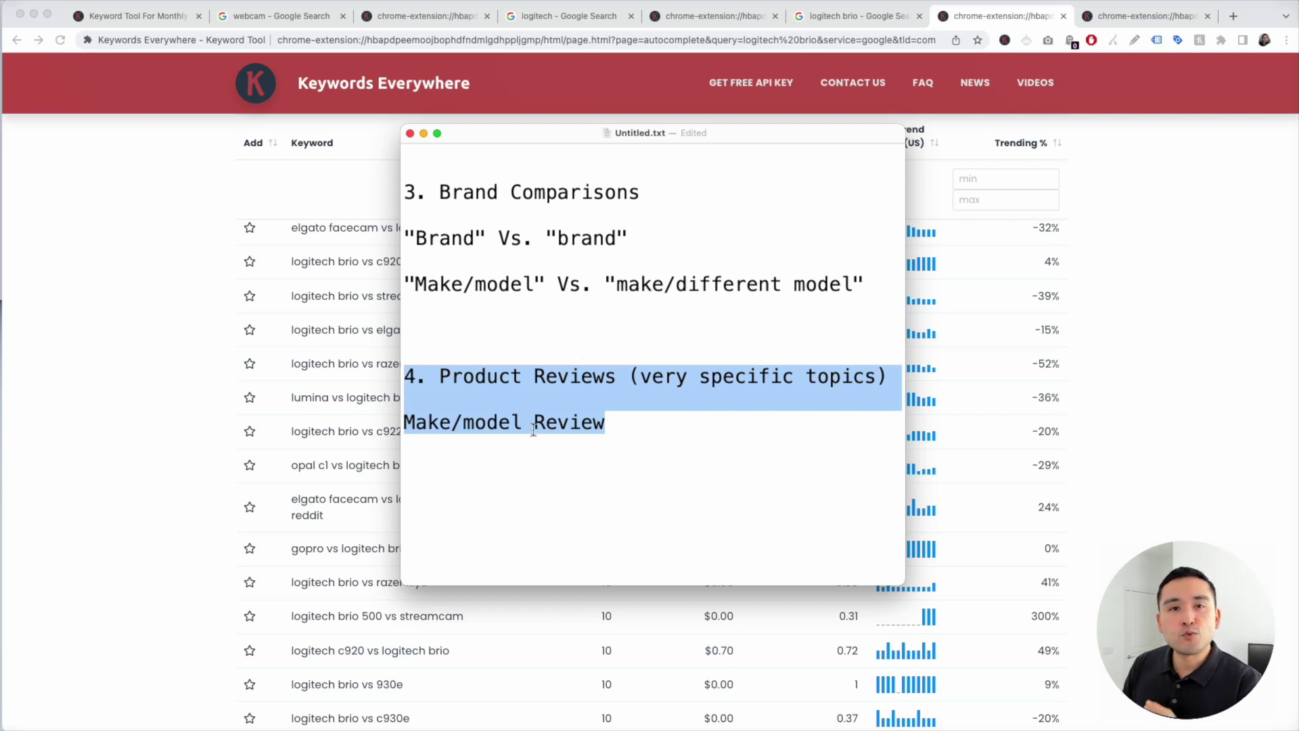
left_click(201, 356)
scroll(202, 356, "up", 3)
left_click_drag(484, 159, 601, 176)
scroll(602, 175, "down", 2)
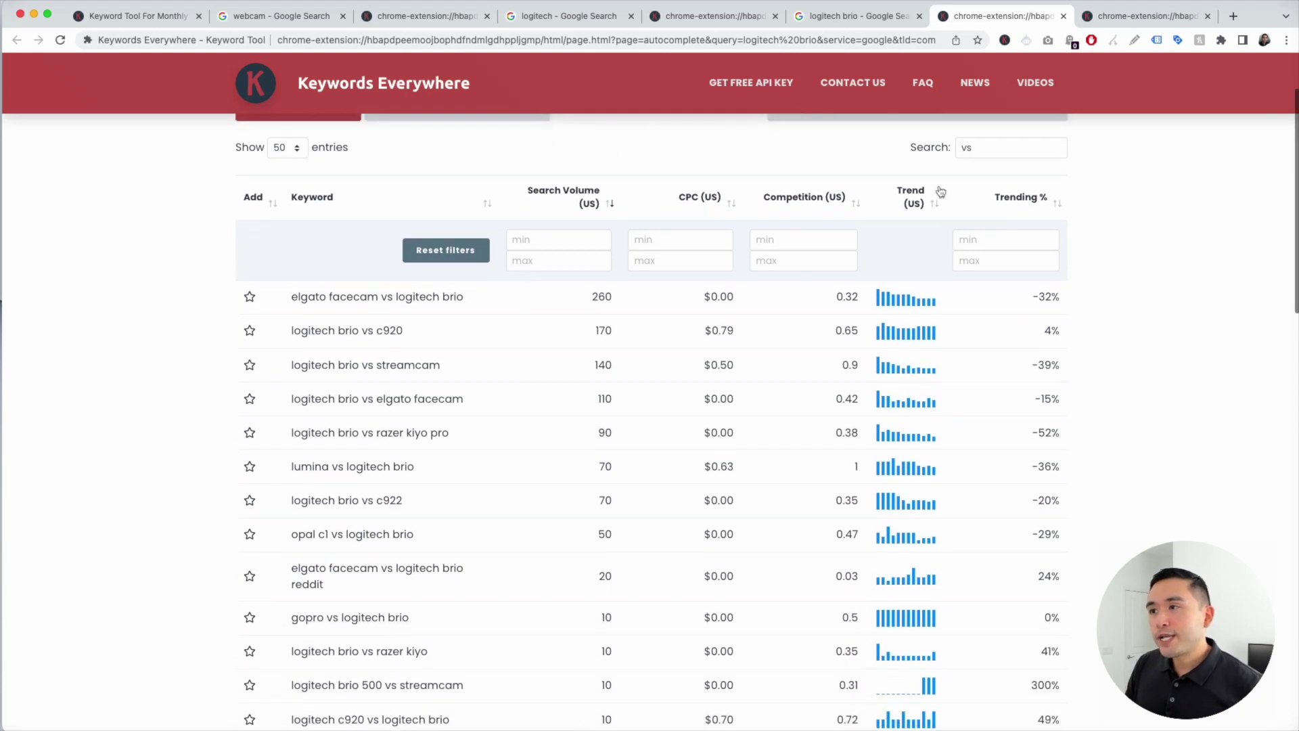
- Replace the 'vs' filter with 'review', bringing 'logitech brio review' (390 searches) to the top
scroll(961, 184, "up", 1)
double_click(966, 187)
type("review")
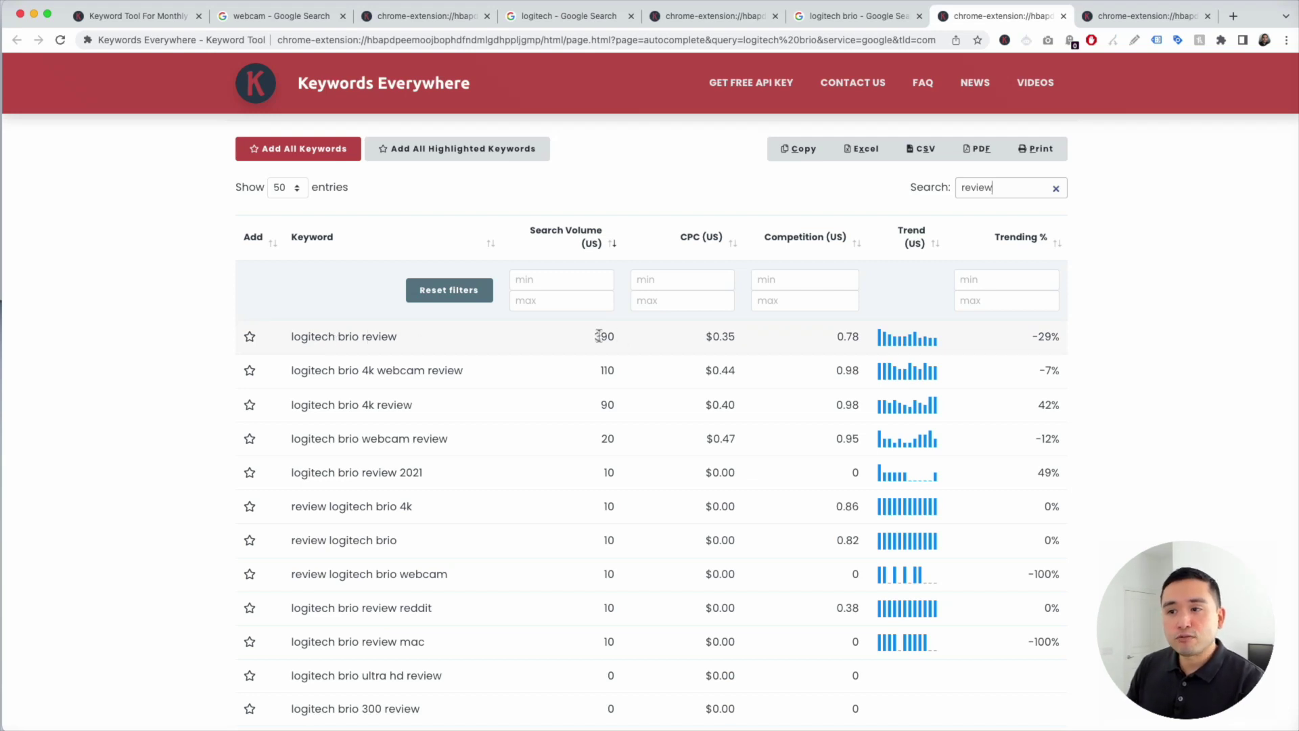
scroll(615, 341, "down", 1)
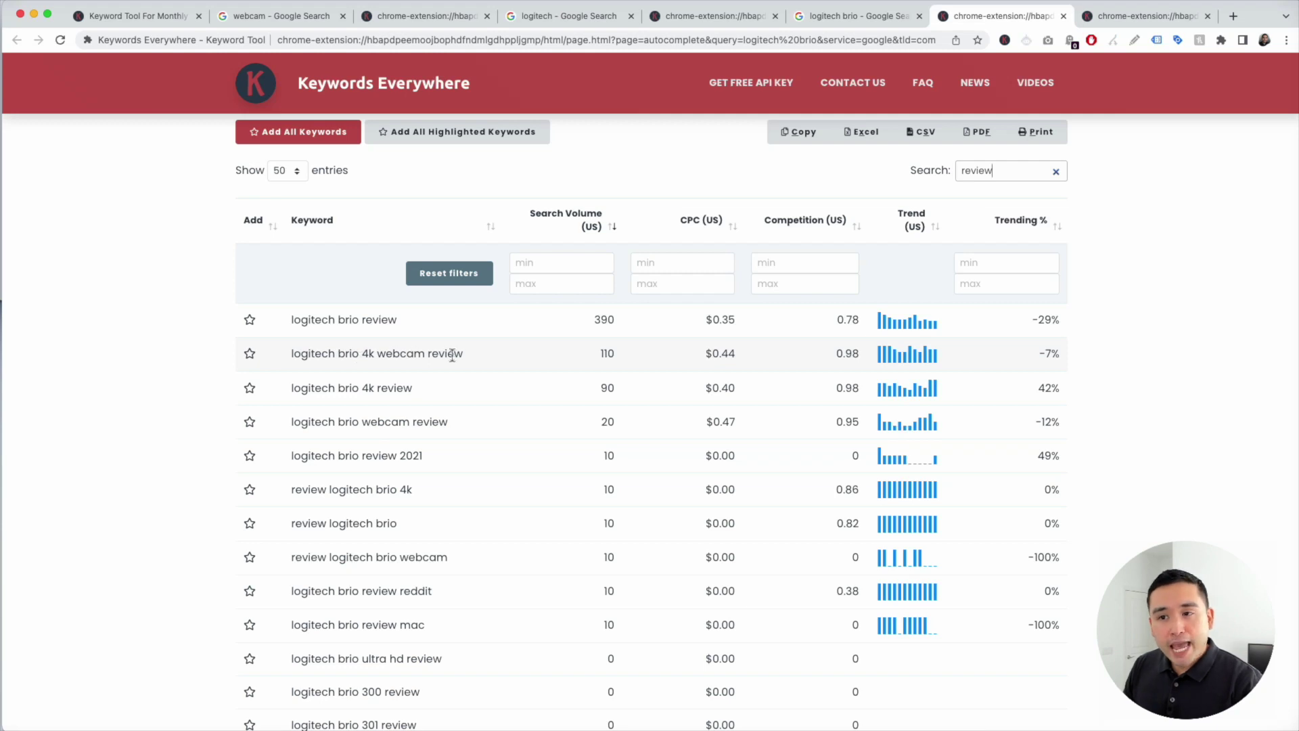
scroll(462, 352, "down", 5)
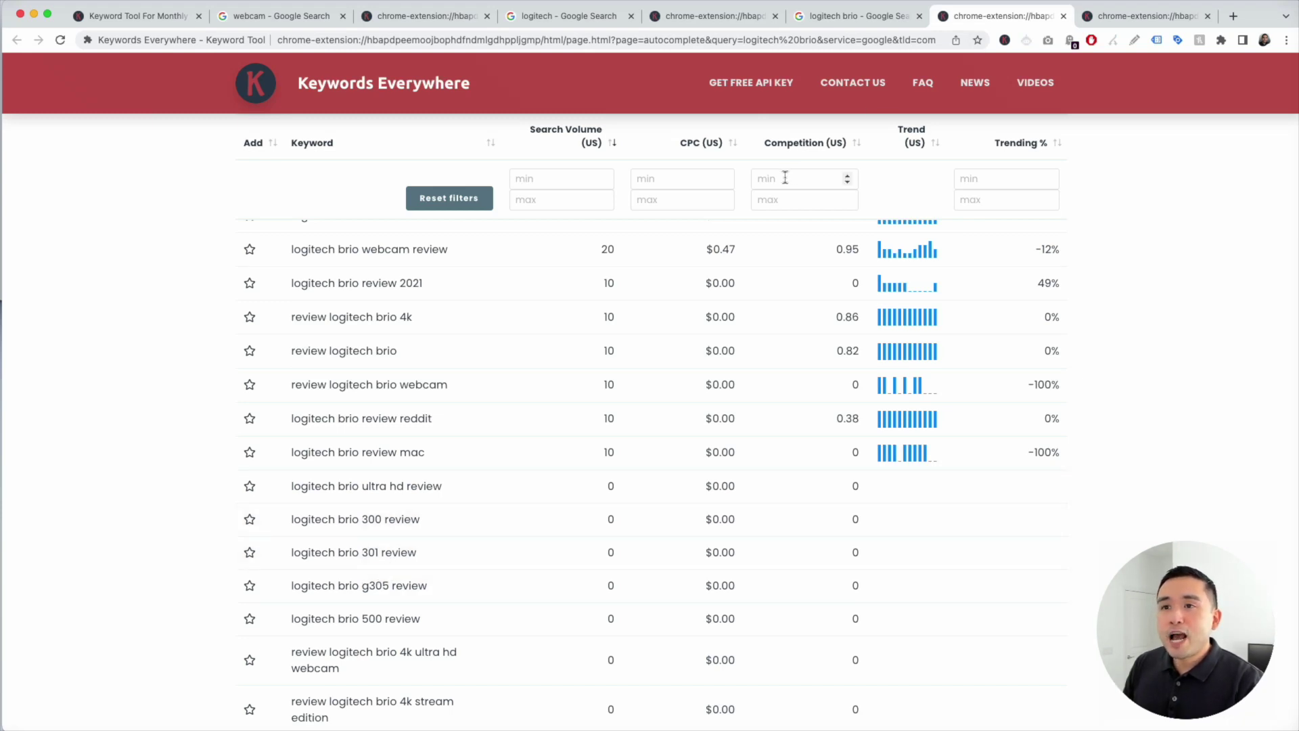
scroll(760, 191, "up", 8)
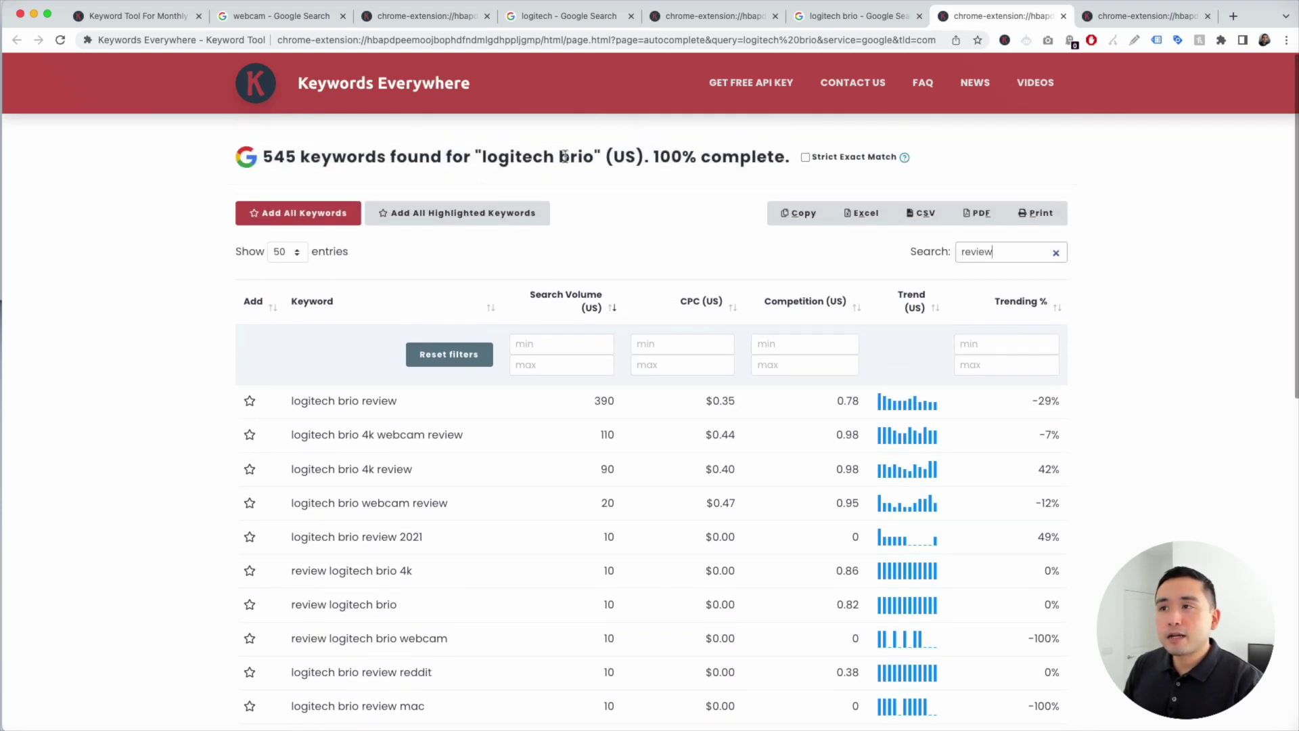
- Filter the 1190-keyword logitech list to 'review' instead of 'vs', led by 'logitech reviews' (880)
left_click(729, 25)
scroll(638, 177, "up", 1)
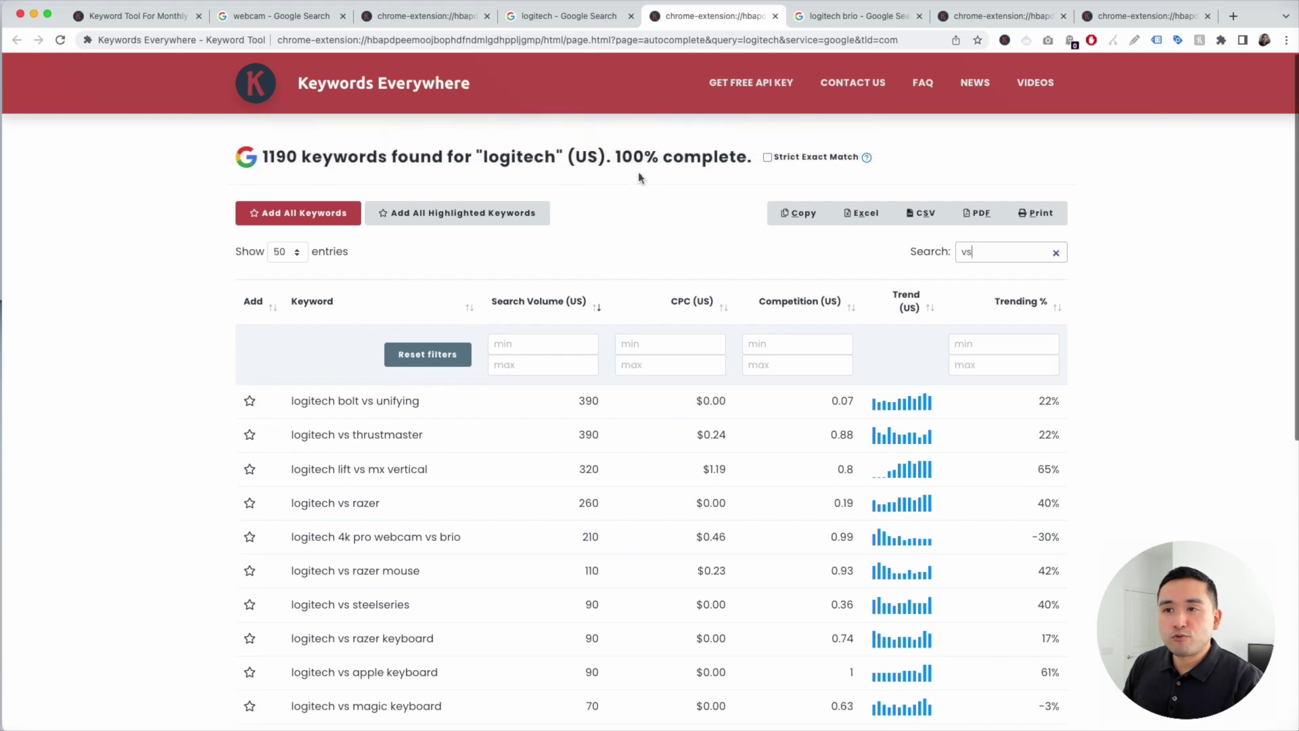
key("super+a")
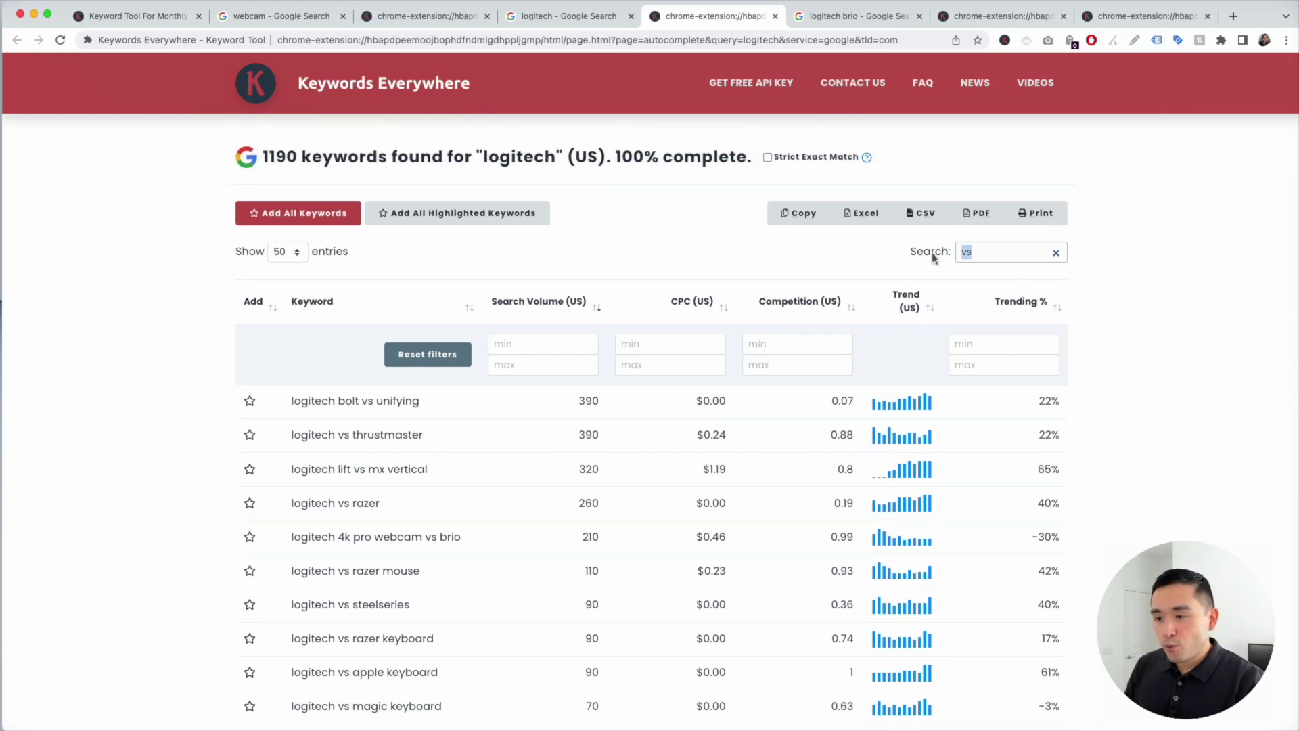
type("review")
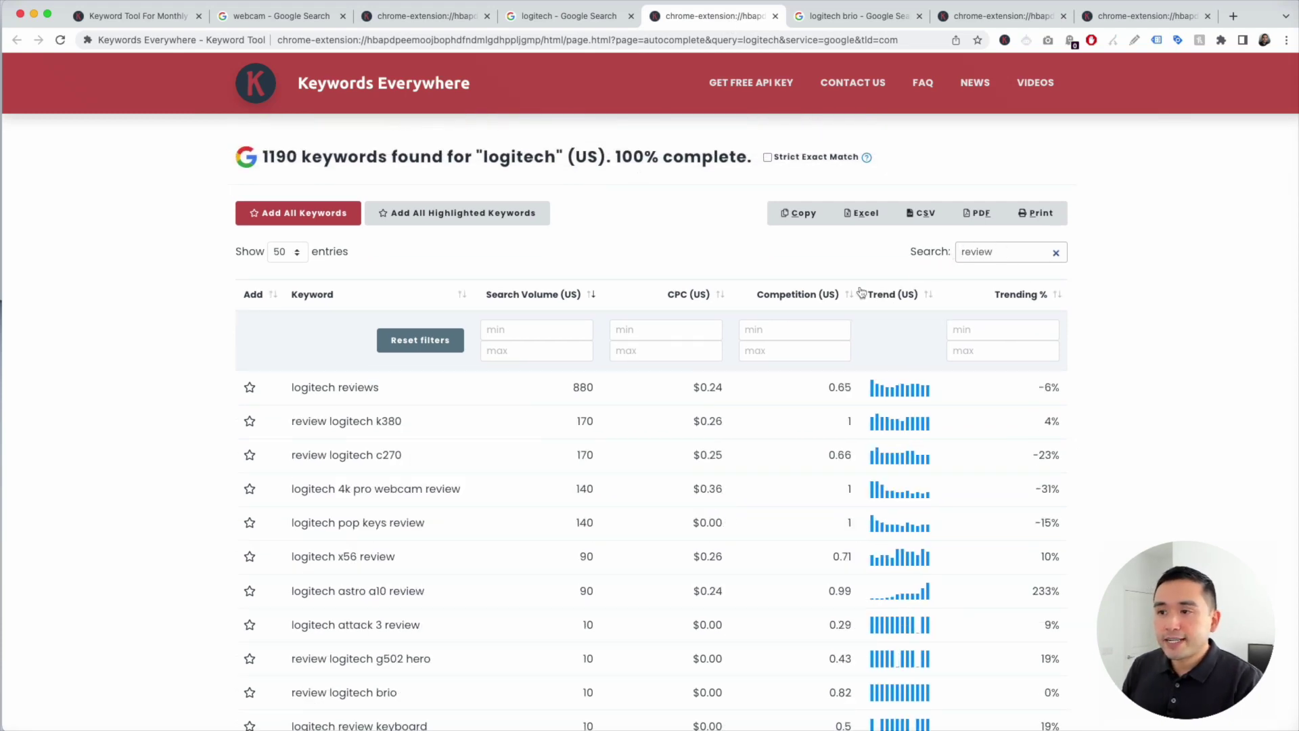
scroll(464, 342, "down", 2)
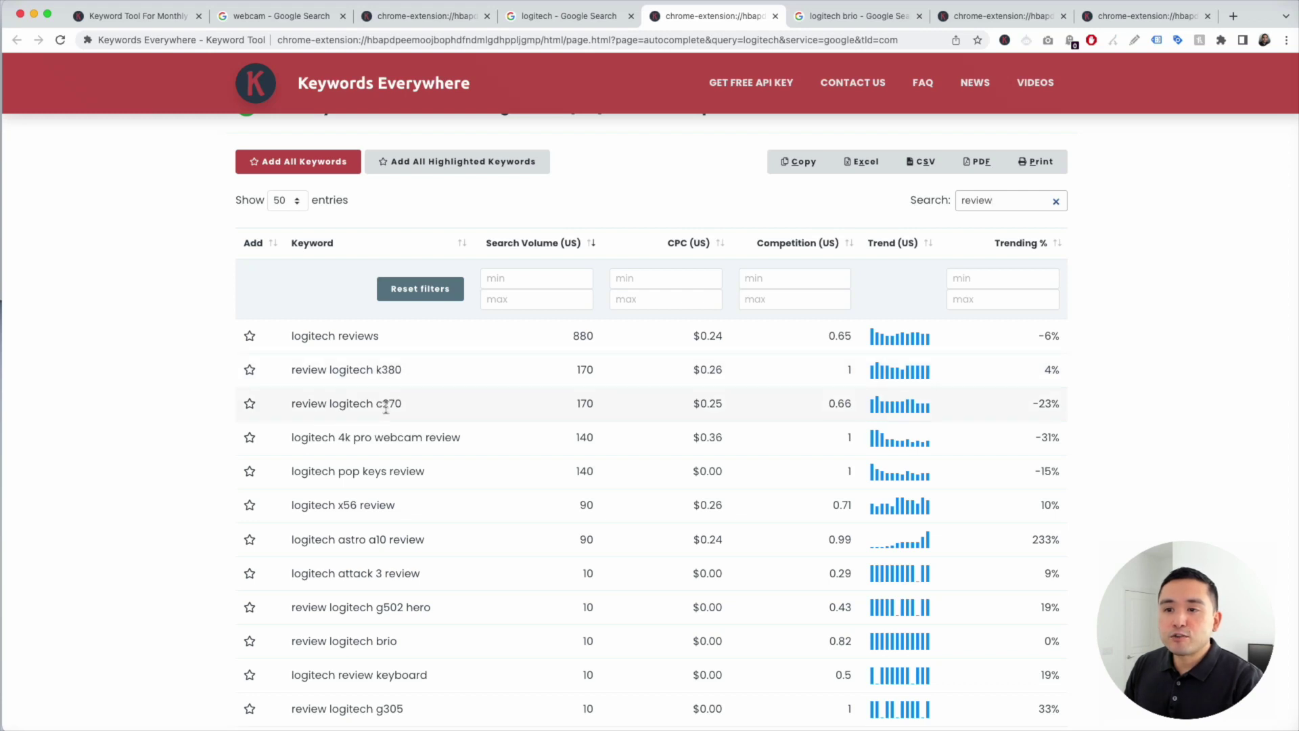
left_click_drag(607, 408, 569, 371)
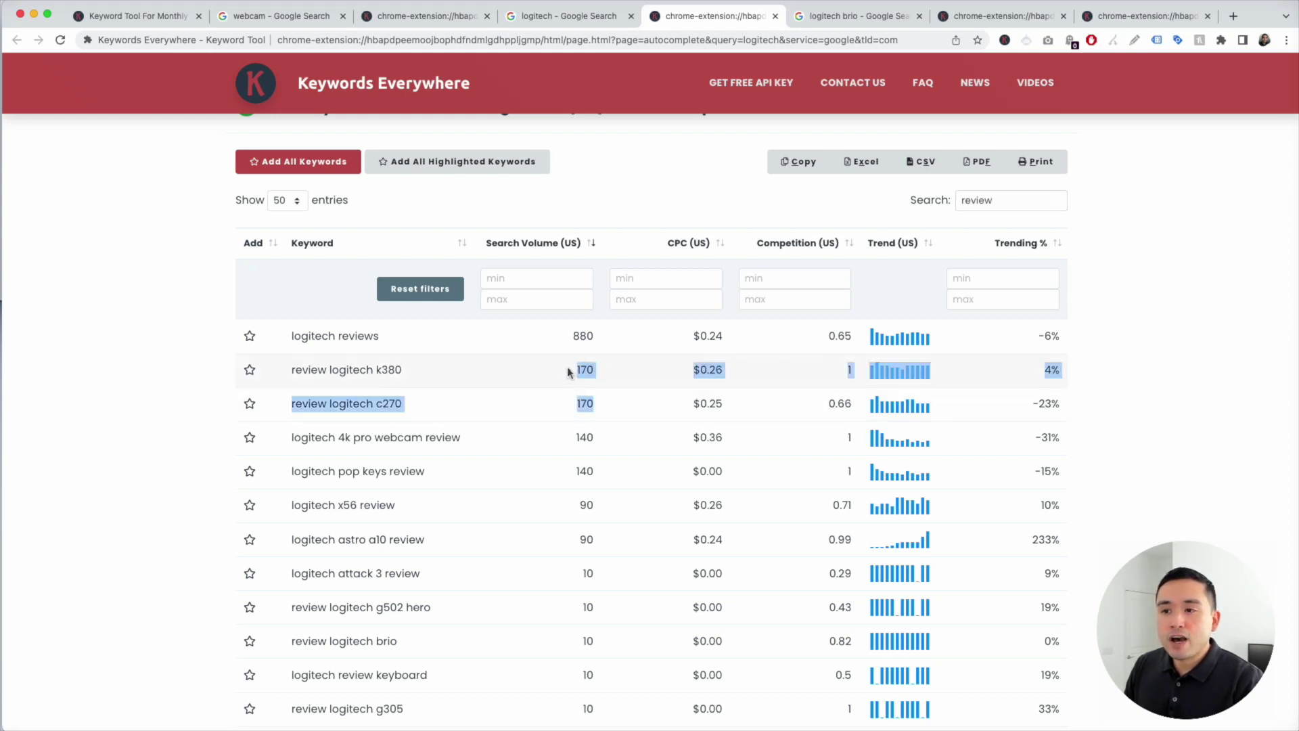
scroll(581, 415, "down", 1)
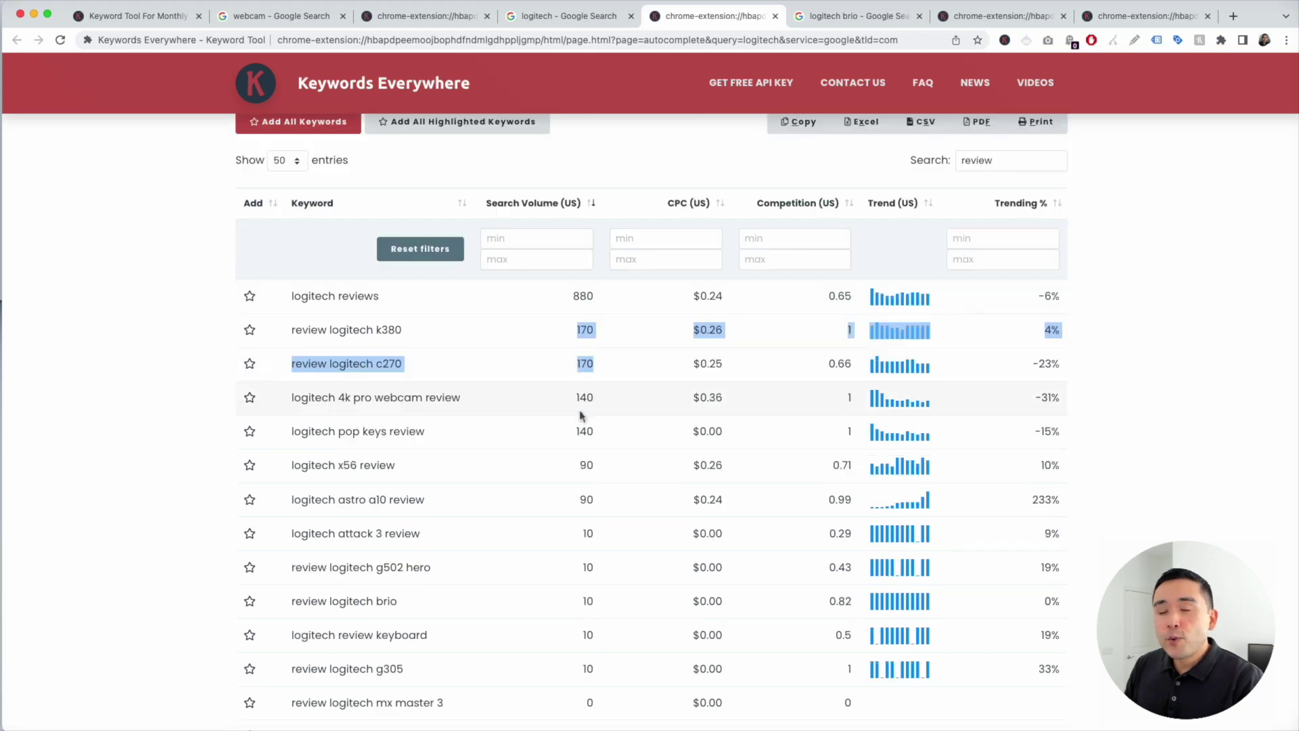
- Change the webcam results filter from 'cheap' to 'review'
left_click(398, 6)
scroll(777, 180, "up", 3)
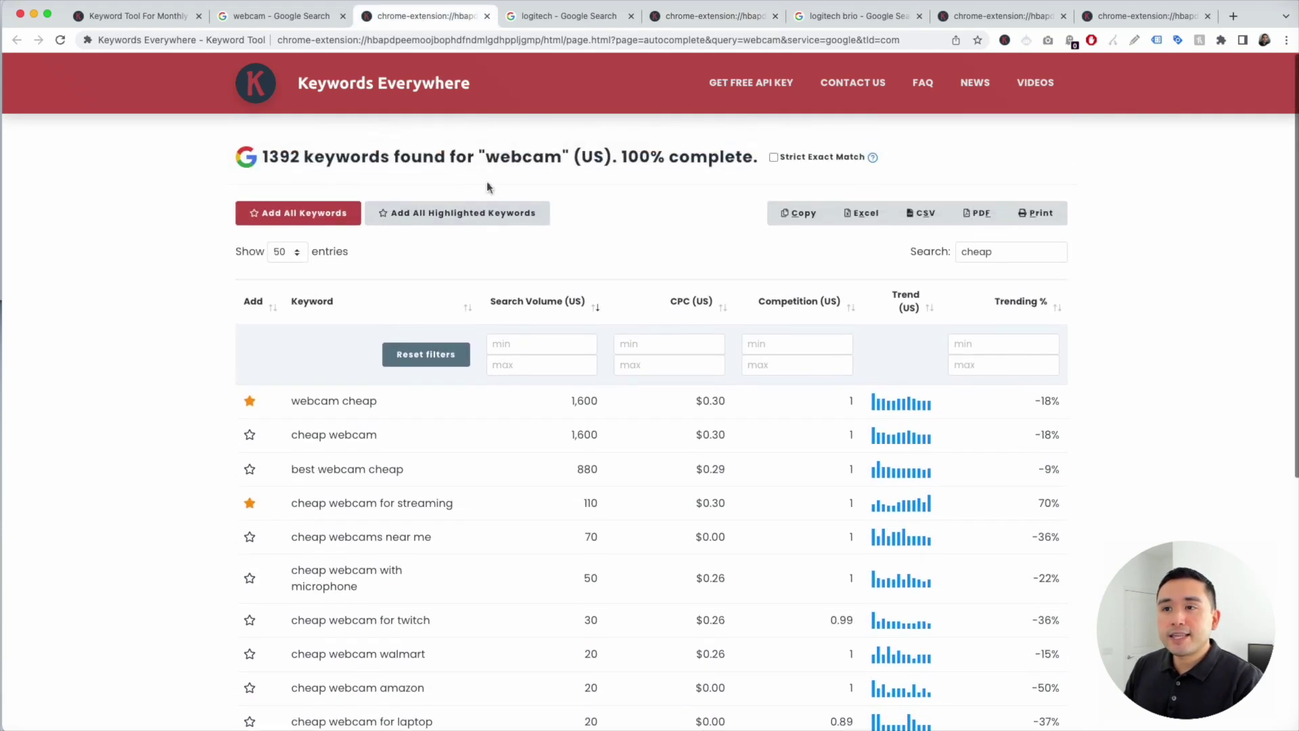
left_click_drag(1008, 253, 920, 253)
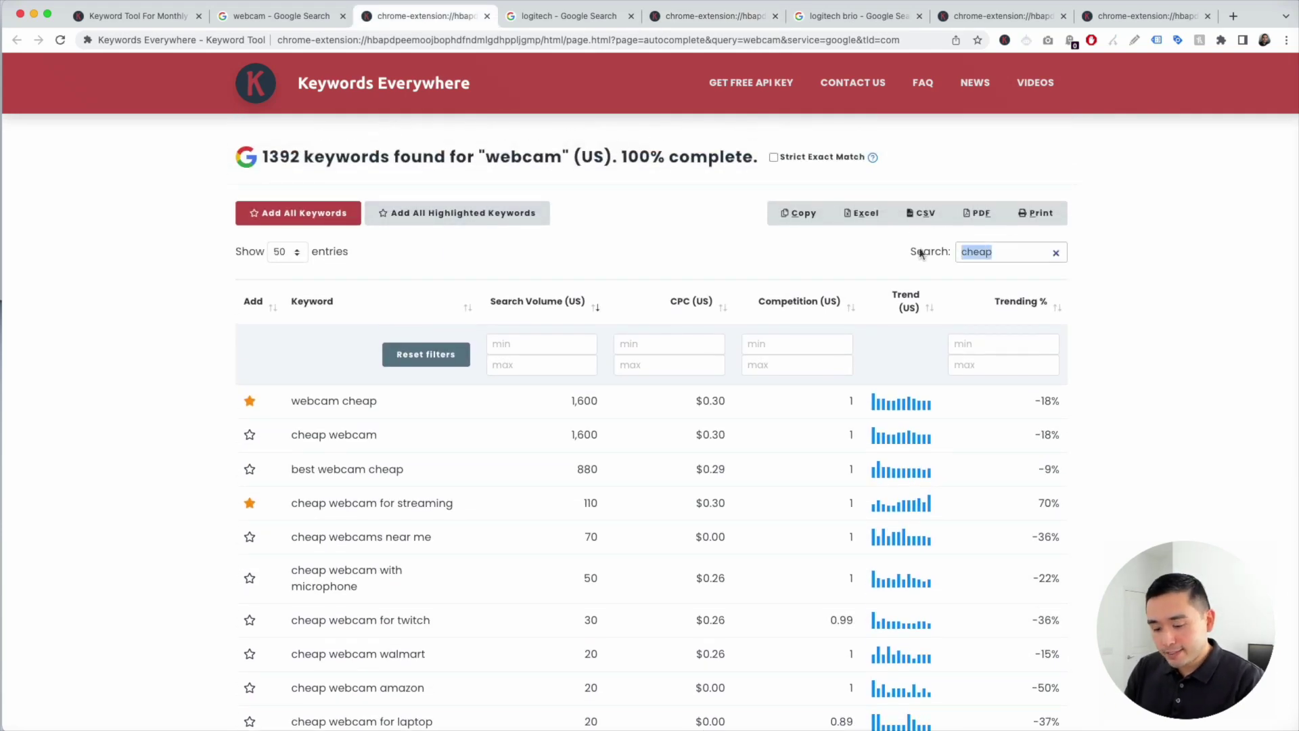
type("review")
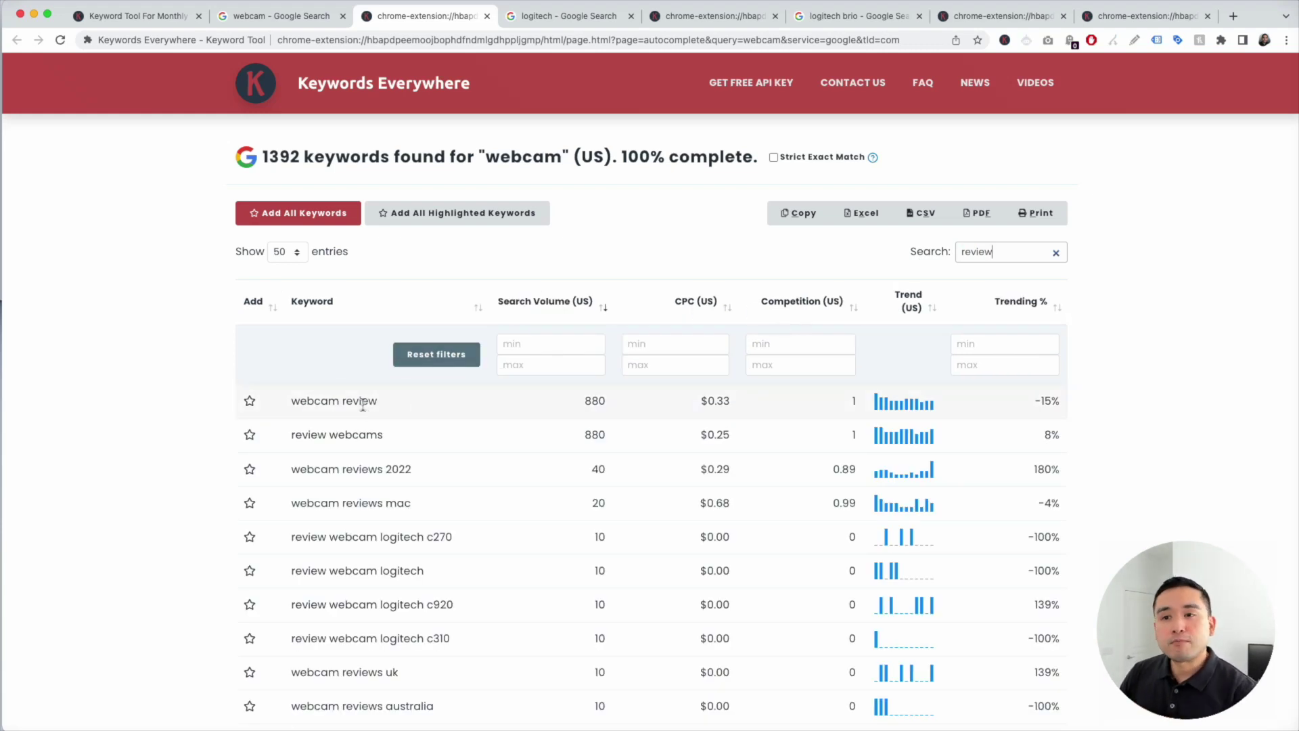
scroll(541, 410, "down", 2)
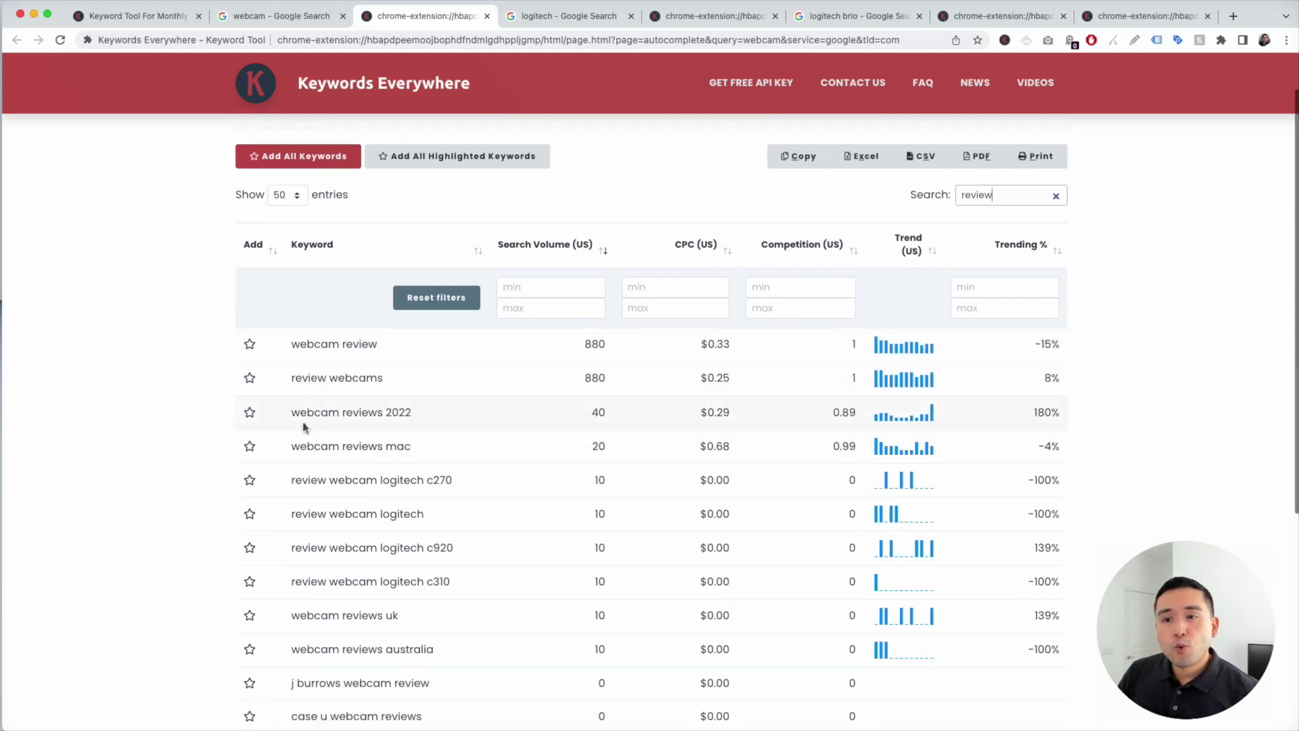
scroll(475, 419, "down", 5)
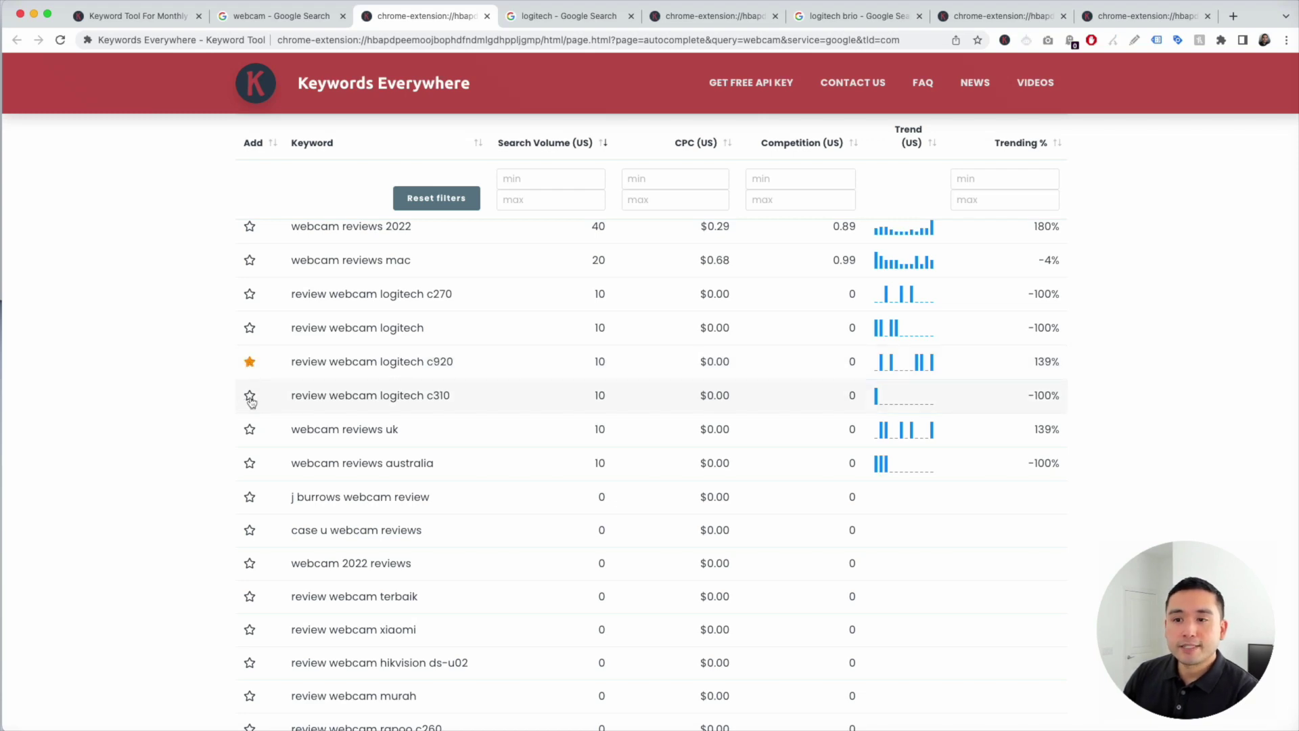
- Star the 'review webcam logitech c310' keyword
left_click(249, 396)
scroll(289, 426, "up", 2)
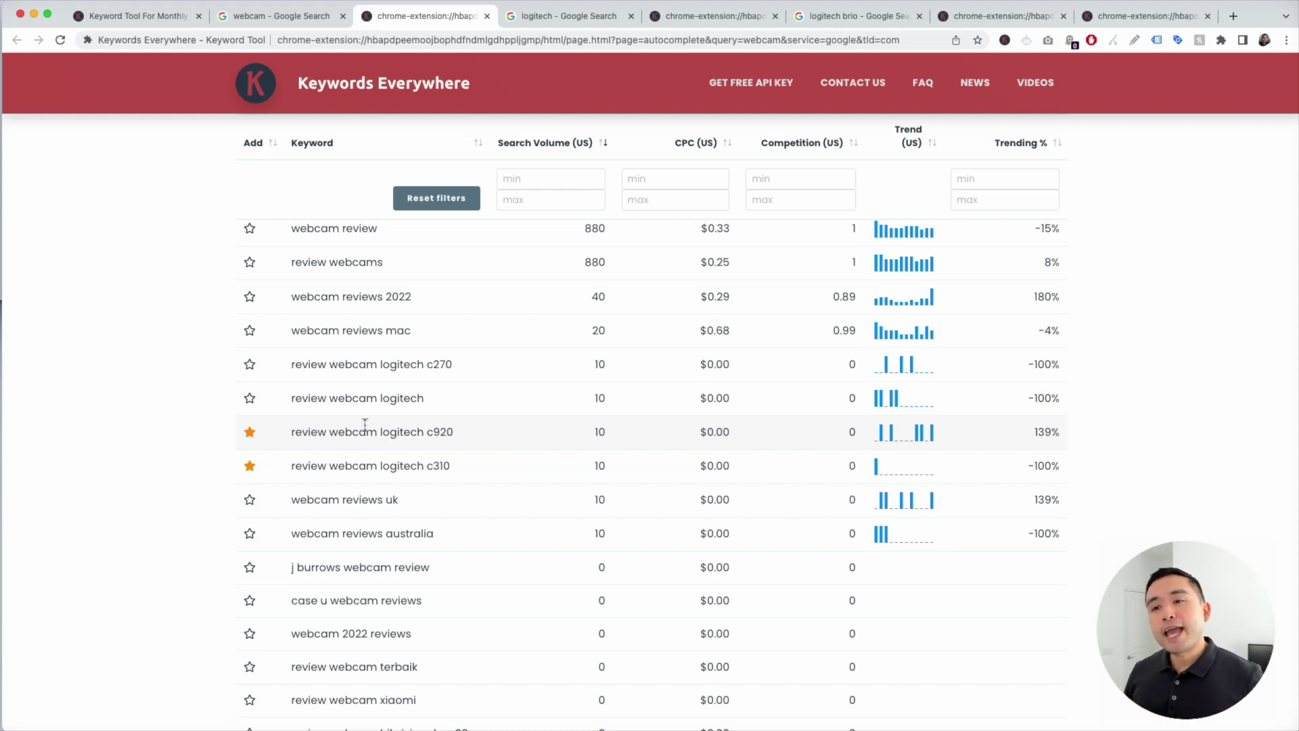
scroll(365, 423, "up", 3)
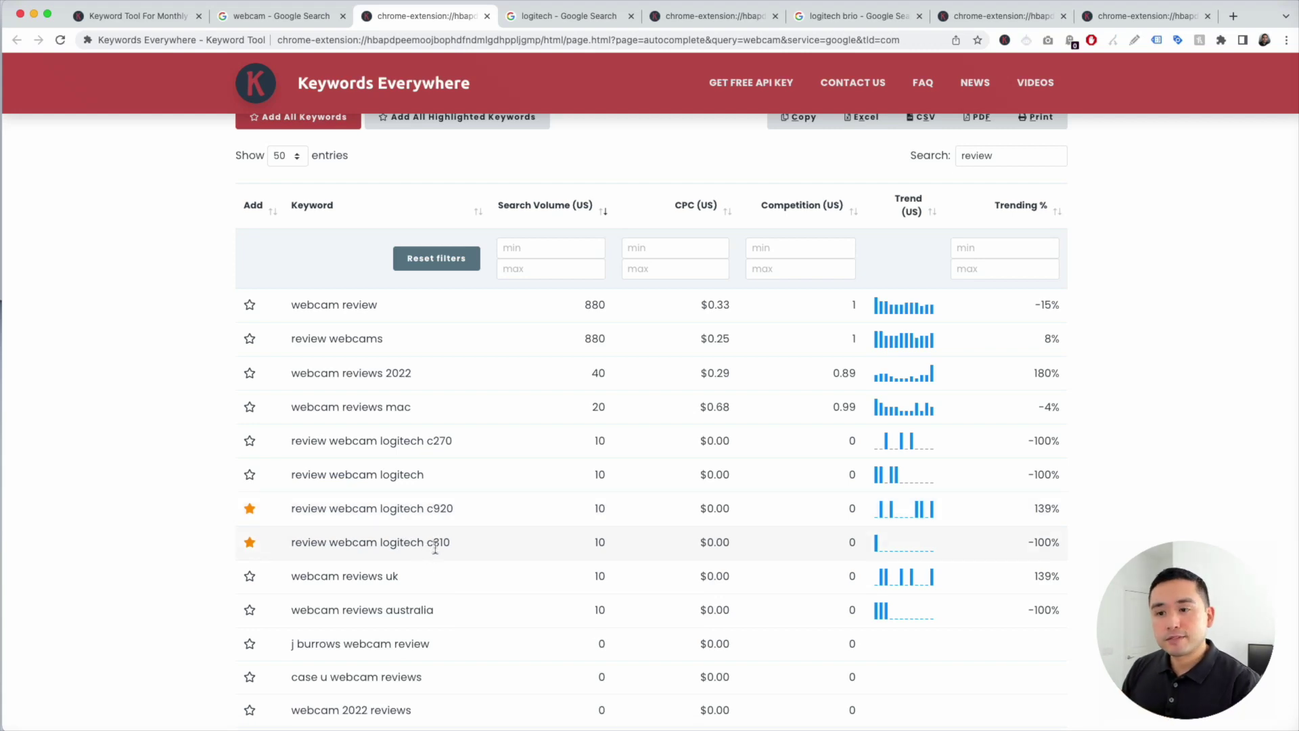
- Bring the TextEdit content-plan notes to the front and scroll to the top
key("super+Tab")
scroll(645, 420, "up", 5)
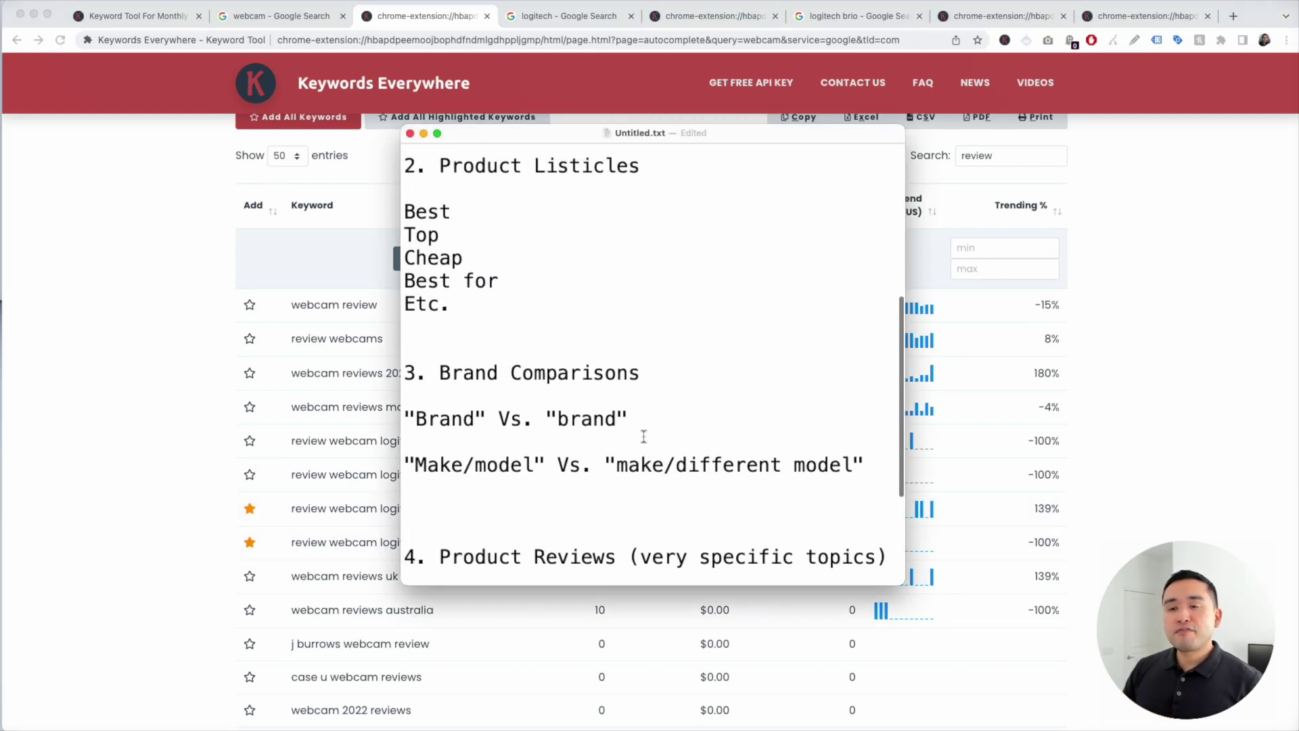
scroll(631, 449, "up", 7)
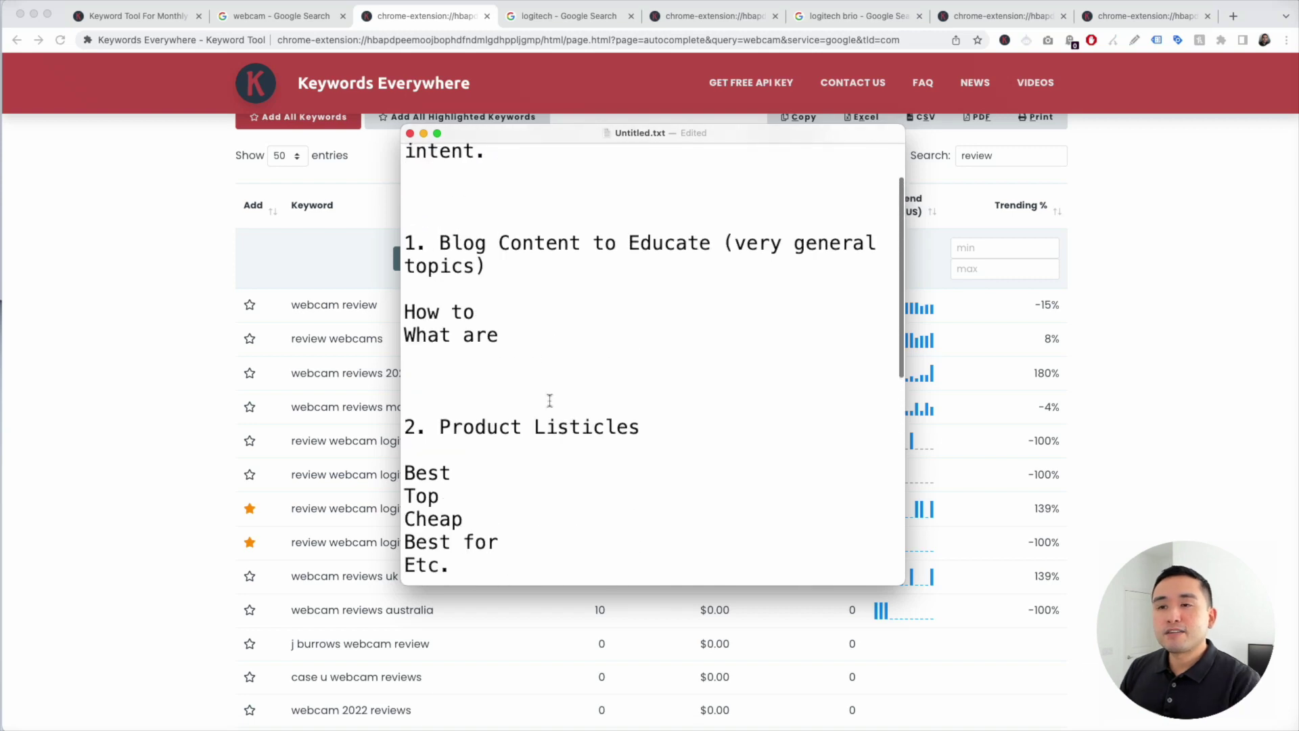
scroll(544, 355, "up", 1)
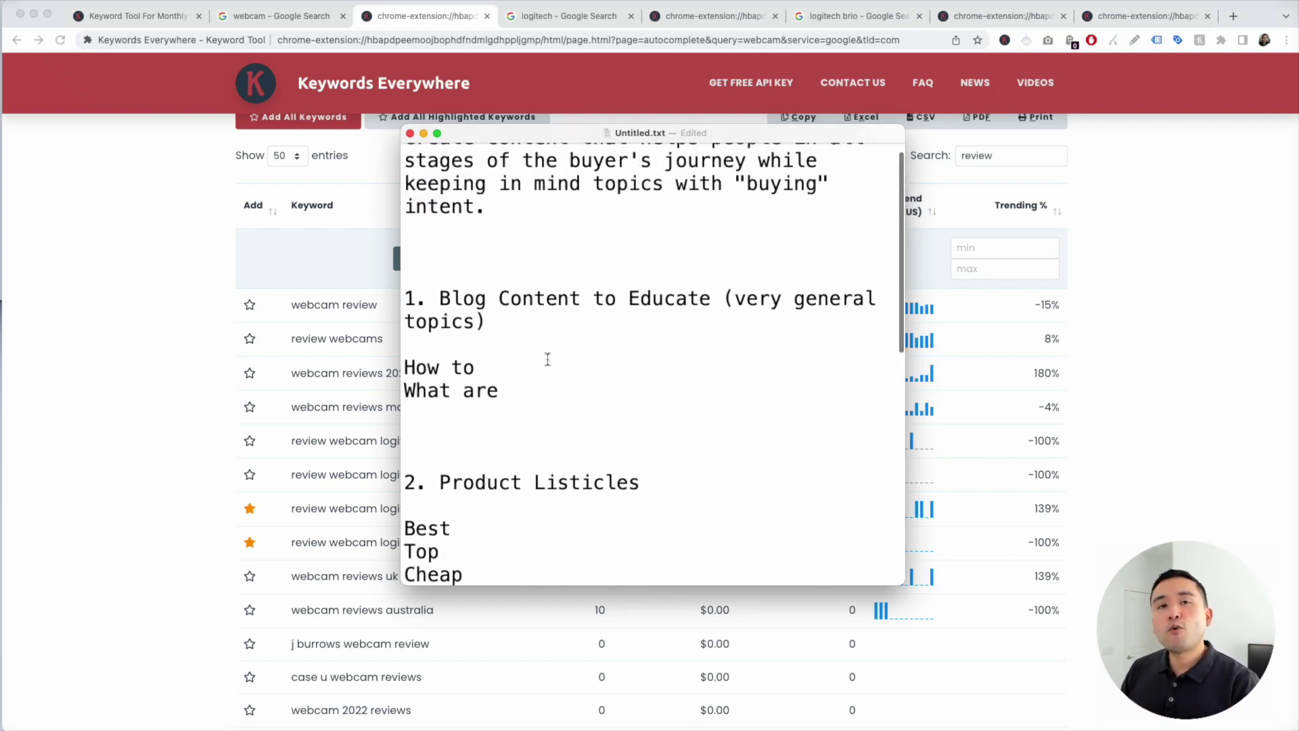